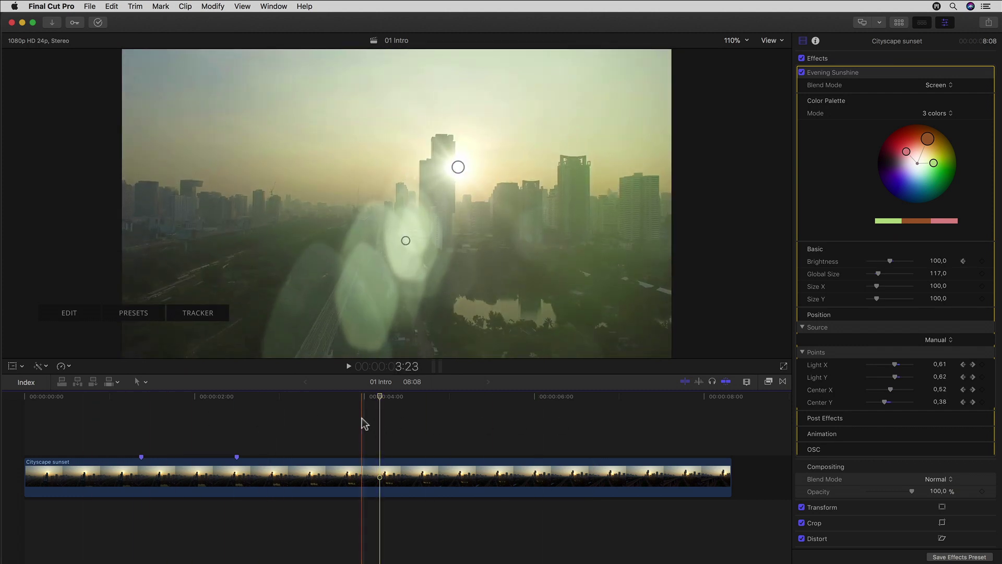
- Move the playhead to 00:00:04:11 on the Cityscape sunset clip
{"action": "left_click", "coordinate": [402, 418]}
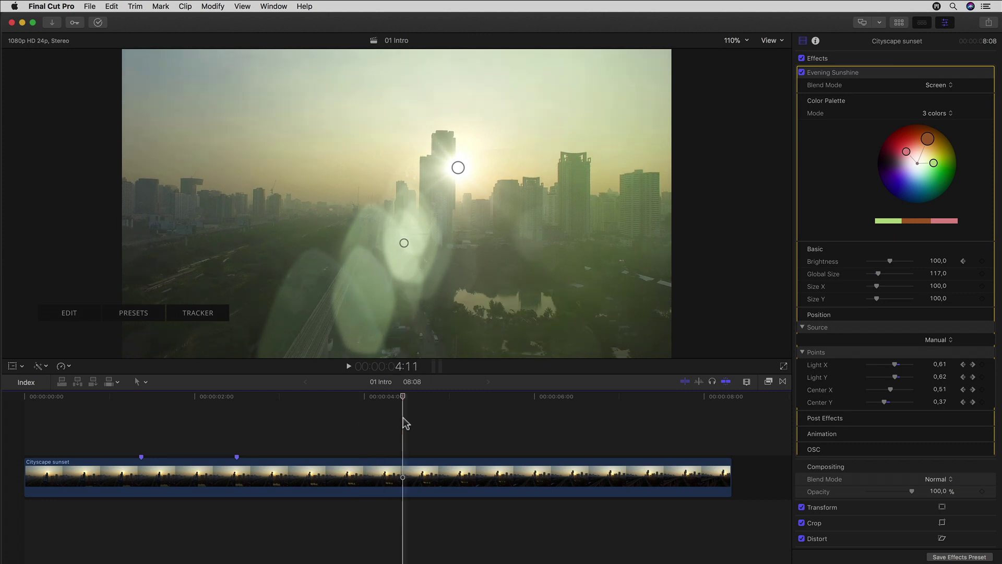
{"action": "left_click", "coordinate": [769, 383]}
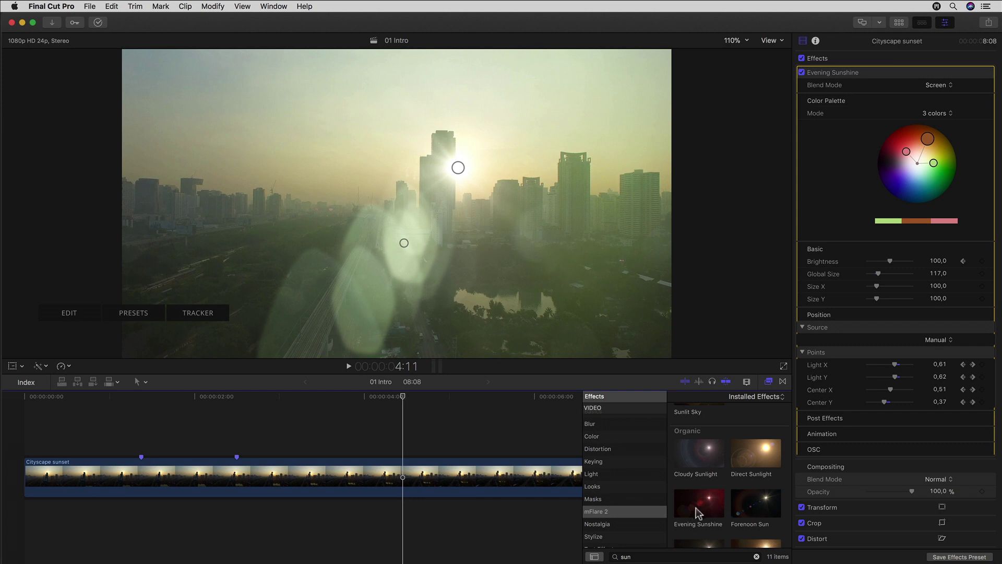
{"action": "left_click_drag", "start_coordinate": [769, 472], "coordinate": [452, 483]}
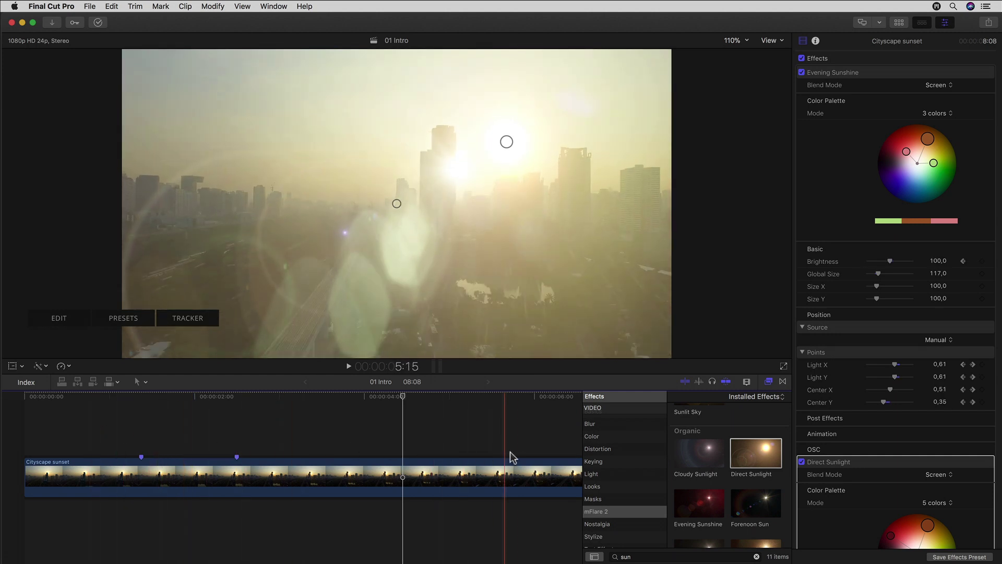
{"action": "left_click", "coordinate": [826, 462]}
{"action": "key", "text": "Delete"}
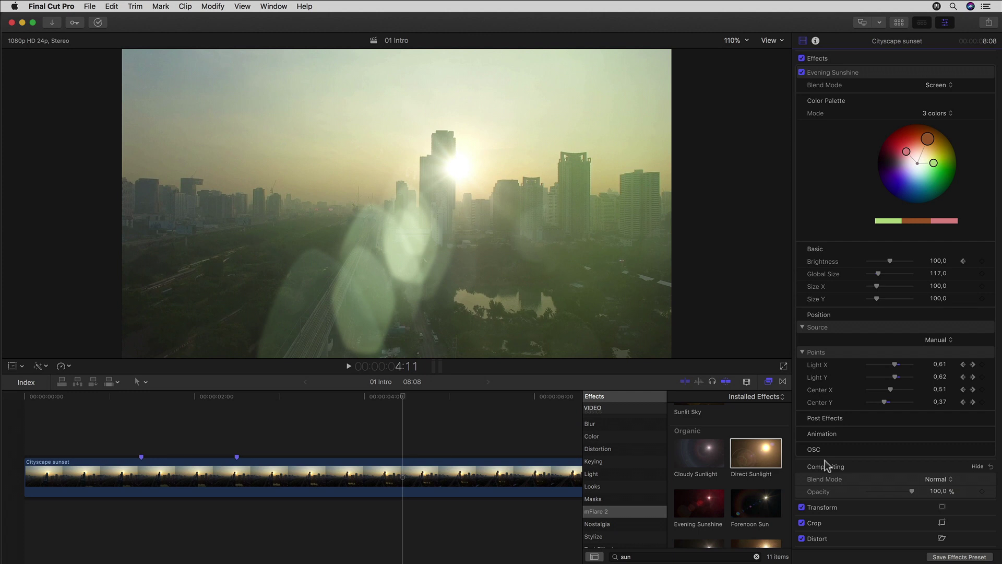
{"action": "left_click", "coordinate": [769, 382]}
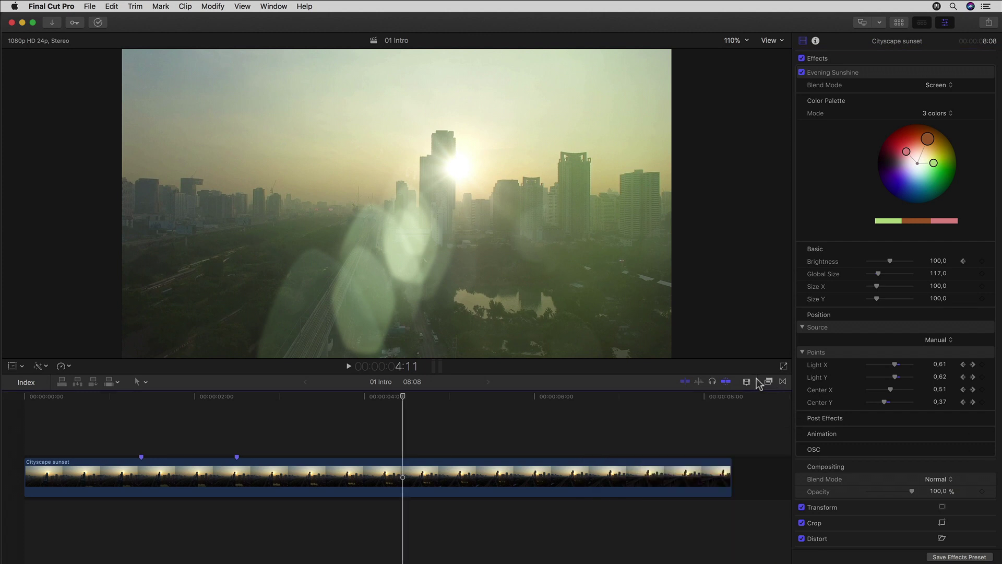
- Select the Evening Sunshine flare and shift its on-screen mode strip rightward to reach PRESETS
{"action": "left_click", "coordinate": [840, 74]}
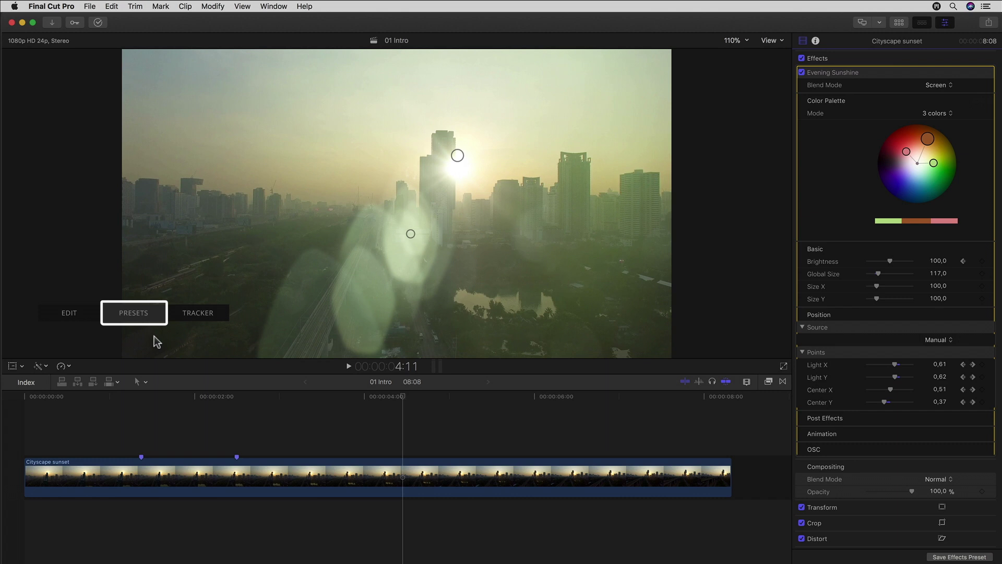
{"action": "left_click_drag", "start_coordinate": [153, 317], "coordinate": [238, 315]}
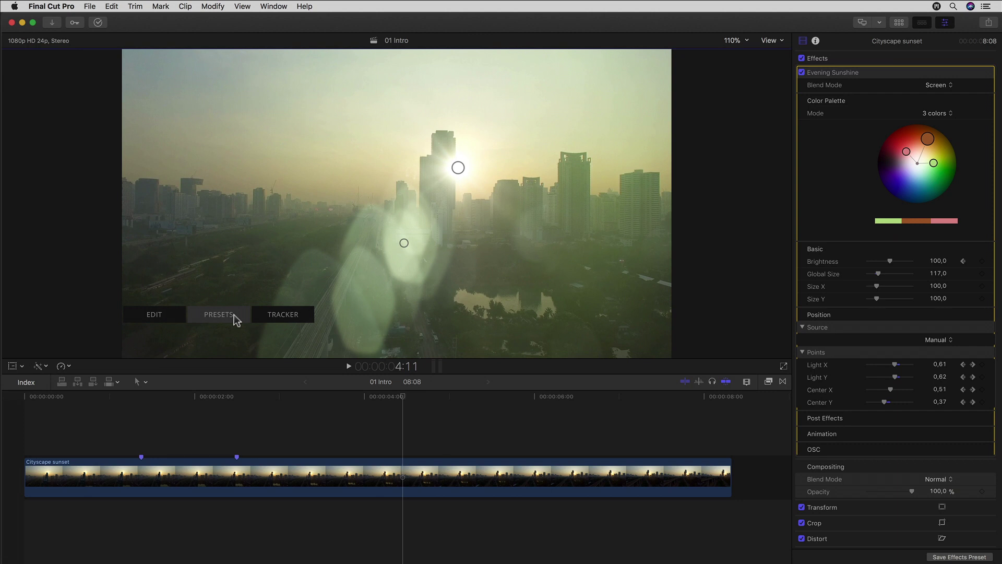
- Open the mFlare presets browser and move it up and left over the viewer
{"action": "left_click", "coordinate": [233, 315]}
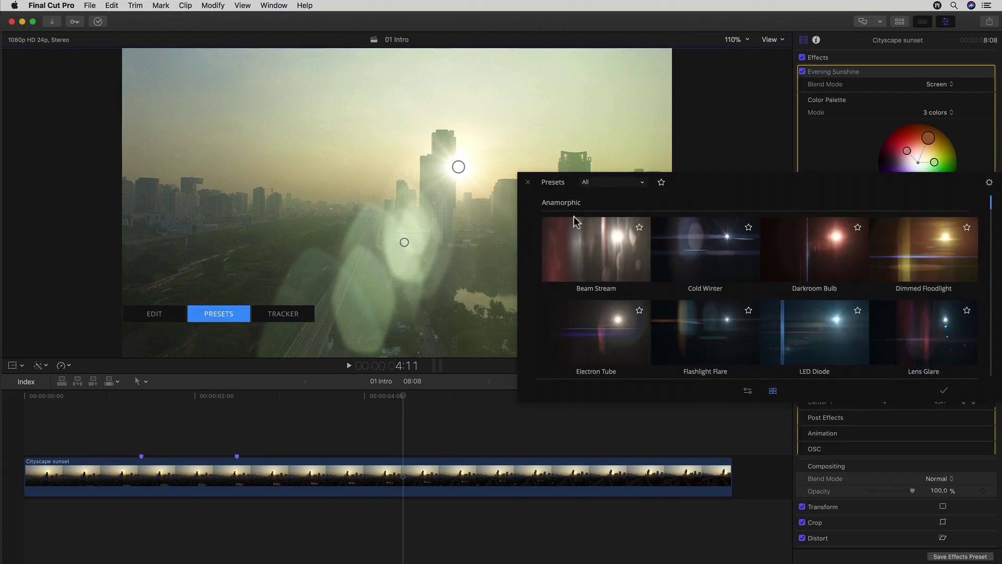
{"action": "left_click_drag", "start_coordinate": [681, 183], "coordinate": [404, 153]}
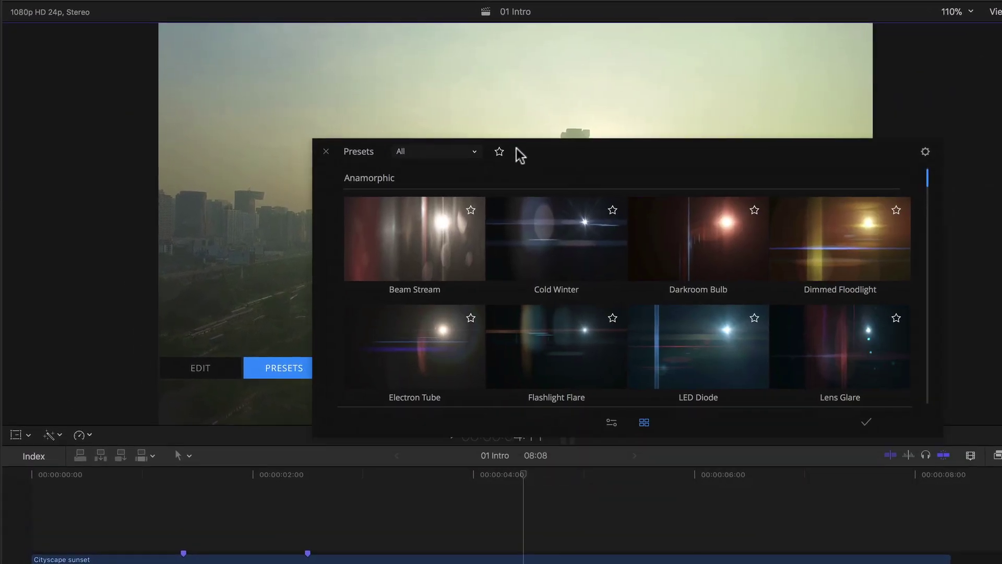
{"action": "left_click_drag", "start_coordinate": [517, 159], "coordinate": [556, 243]}
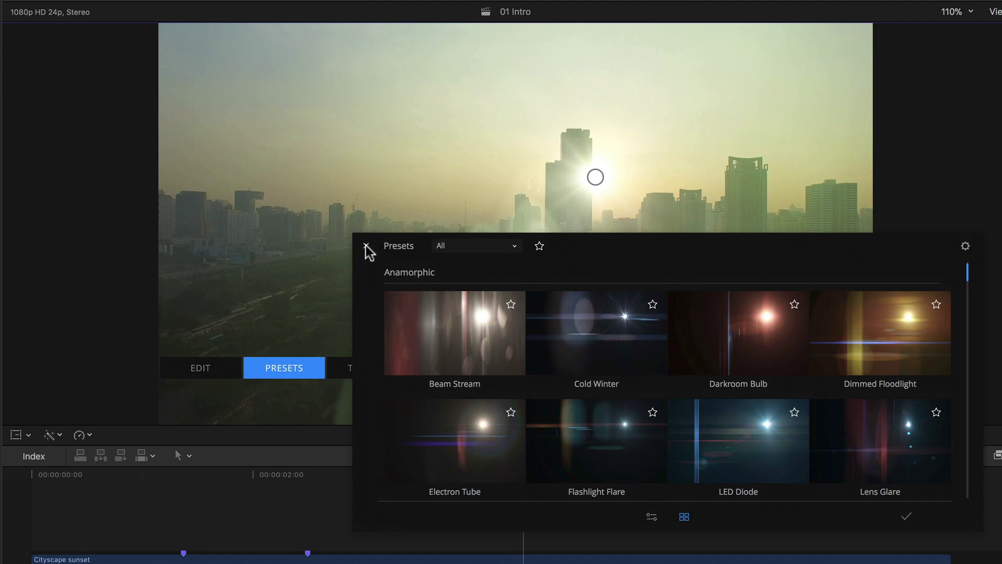
{"action": "left_click", "coordinate": [515, 250]}
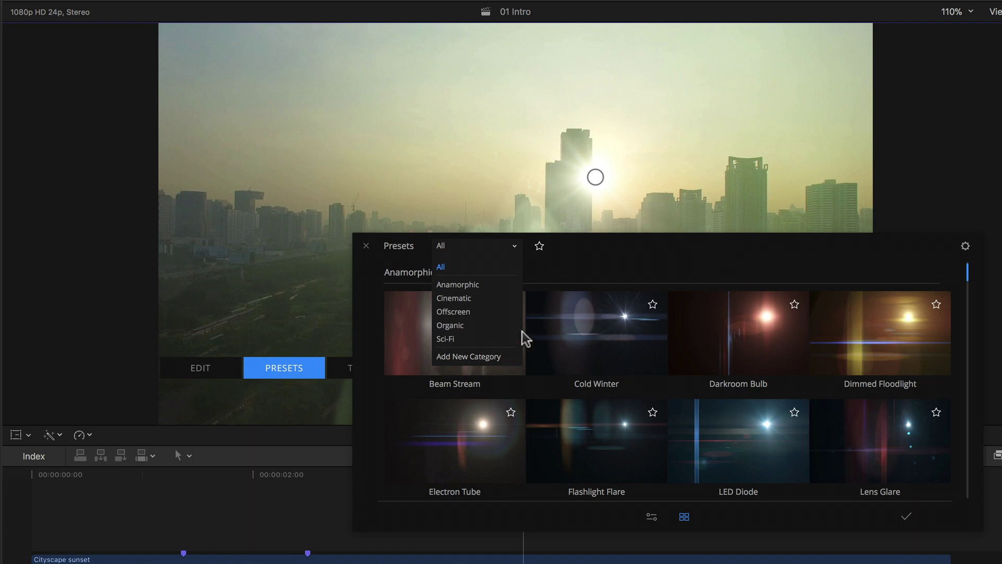
{"action": "left_click", "coordinate": [554, 264]}
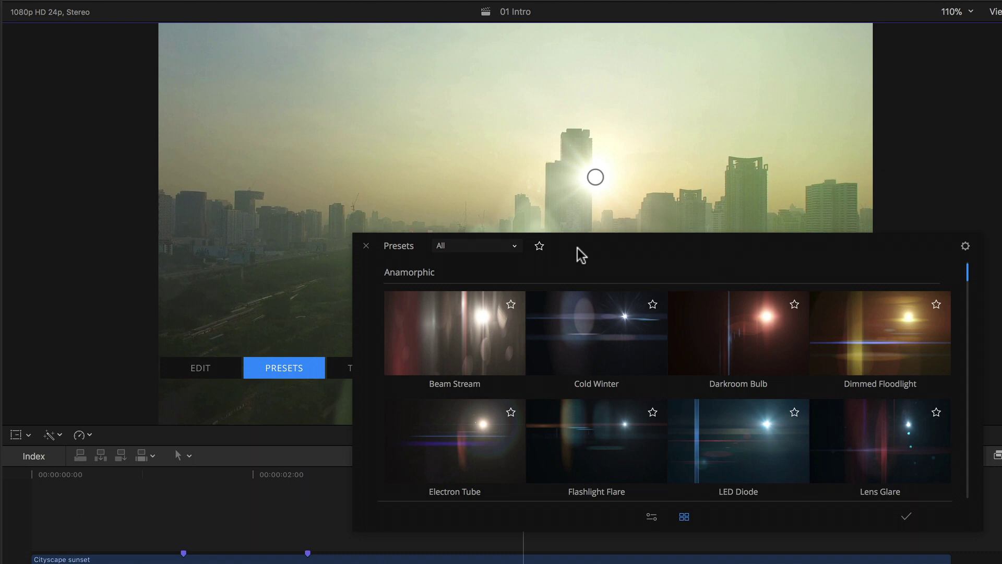
- Toggle the favourites filter, then star Cold Winter and Beam Stream as favourite presets
{"action": "left_click", "coordinate": [539, 246]}
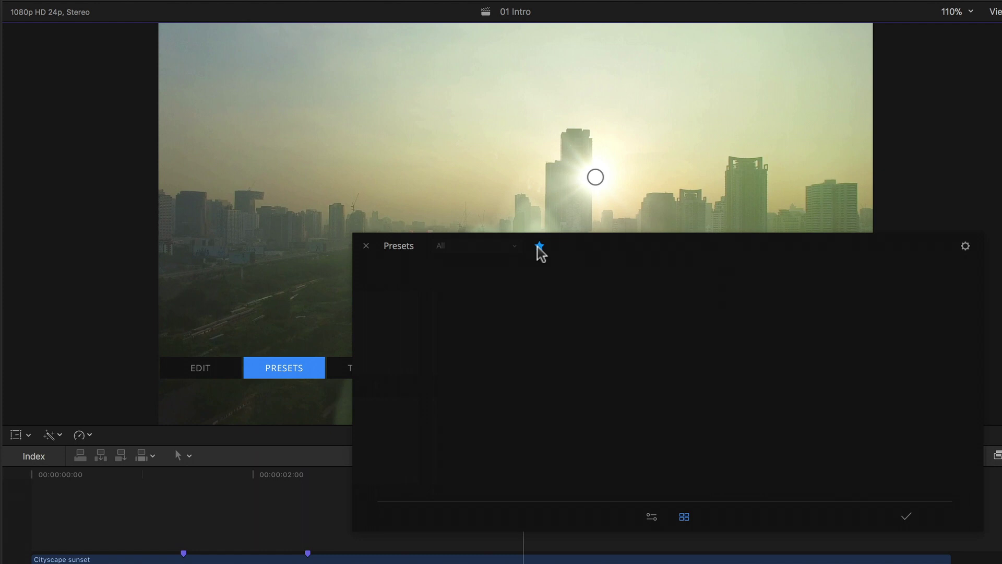
{"action": "left_click", "coordinate": [539, 246]}
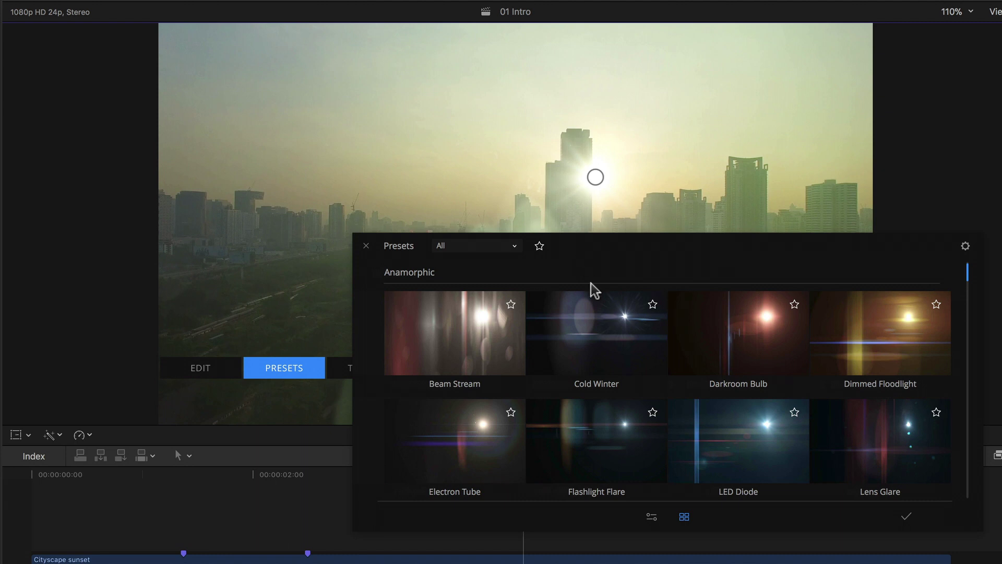
{"action": "scroll", "coordinate": [596, 330], "scroll_direction": "down", "scroll_amount": 3}
{"action": "scroll", "coordinate": [599, 332], "scroll_direction": "up", "scroll_amount": 3}
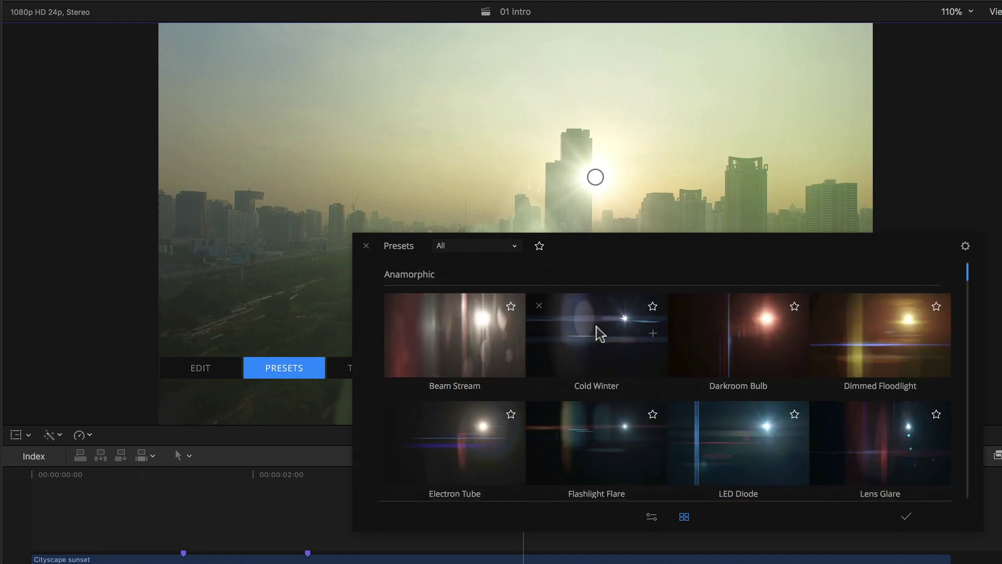
{"action": "left_click", "coordinate": [652, 303]}
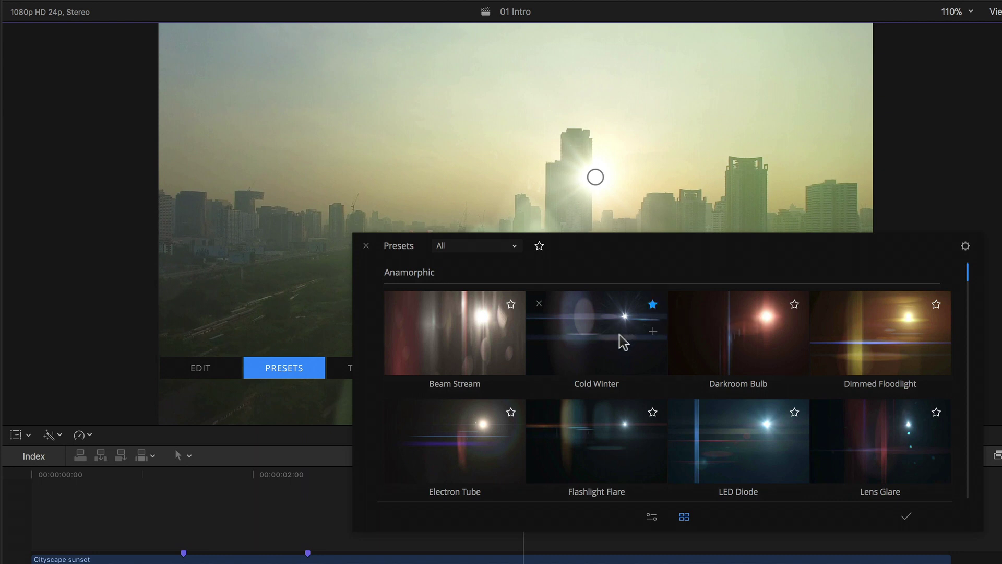
{"action": "left_click", "coordinate": [511, 305]}
- Drag the Autosave slider in mFlare settings toward 10 minutes, then return to the presets
{"action": "left_click", "coordinate": [965, 246]}
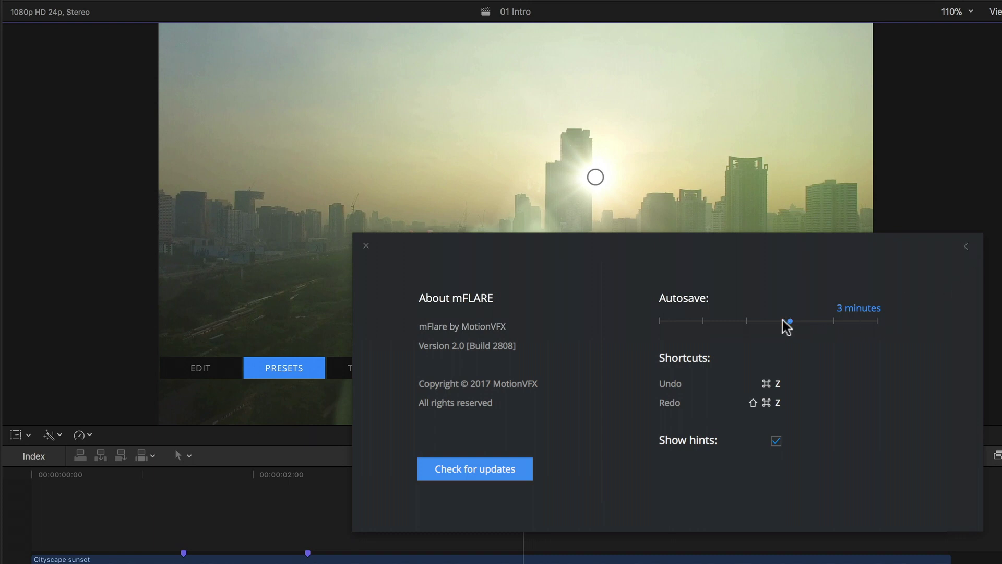
{"action": "mouse_move", "coordinate": [783, 321]}
{"action": "left_mouse_down"}
{"action": "mouse_move", "coordinate": [651, 327]}
{"action": "mouse_move", "coordinate": [890, 324]}
{"action": "mouse_move", "coordinate": [782, 323]}
{"action": "left_mouse_up"}
{"action": "left_click", "coordinate": [965, 247]}
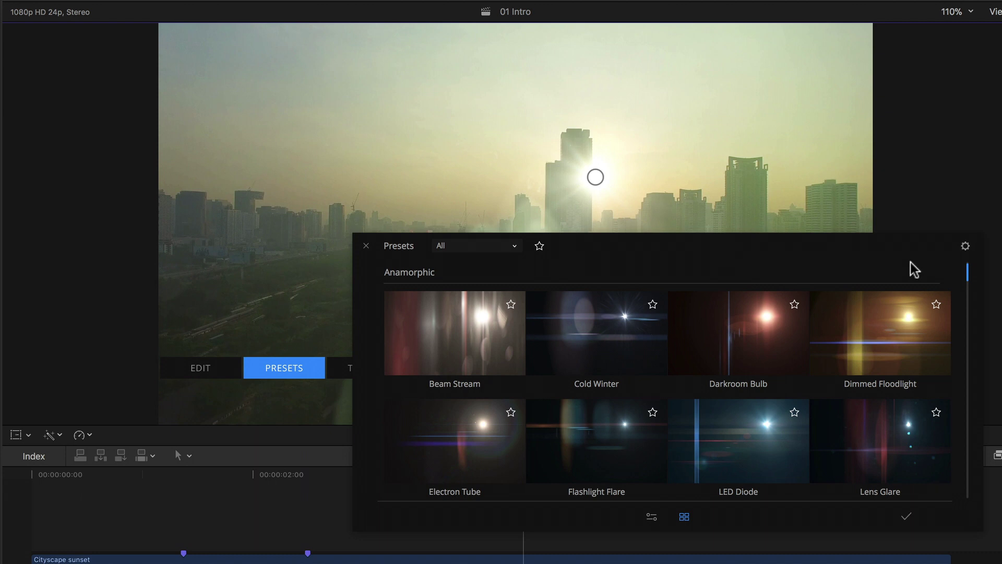
{"action": "scroll", "coordinate": [787, 374], "scroll_direction": "down", "scroll_amount": 10}
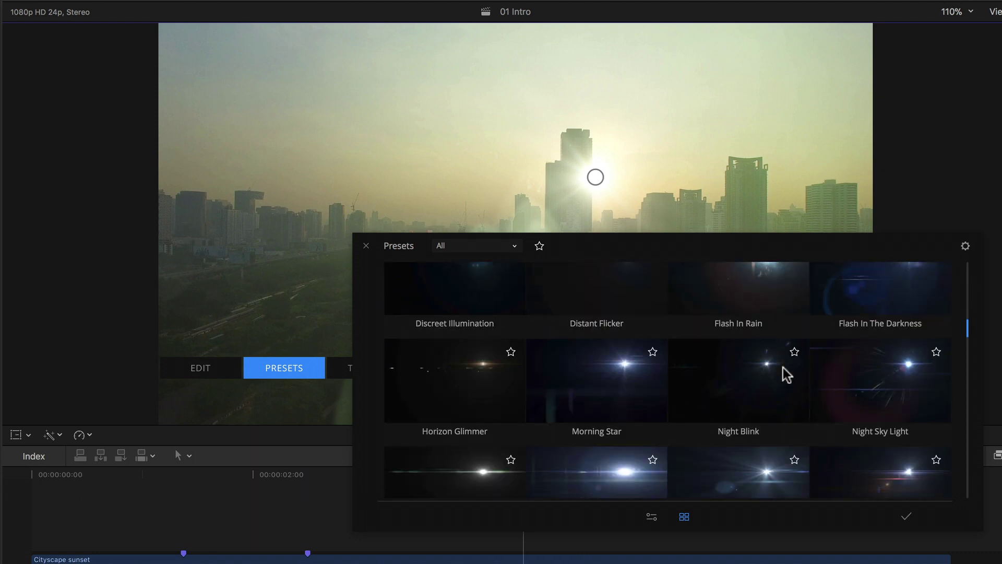
{"action": "scroll", "coordinate": [787, 374], "scroll_direction": "down", "scroll_amount": 10}
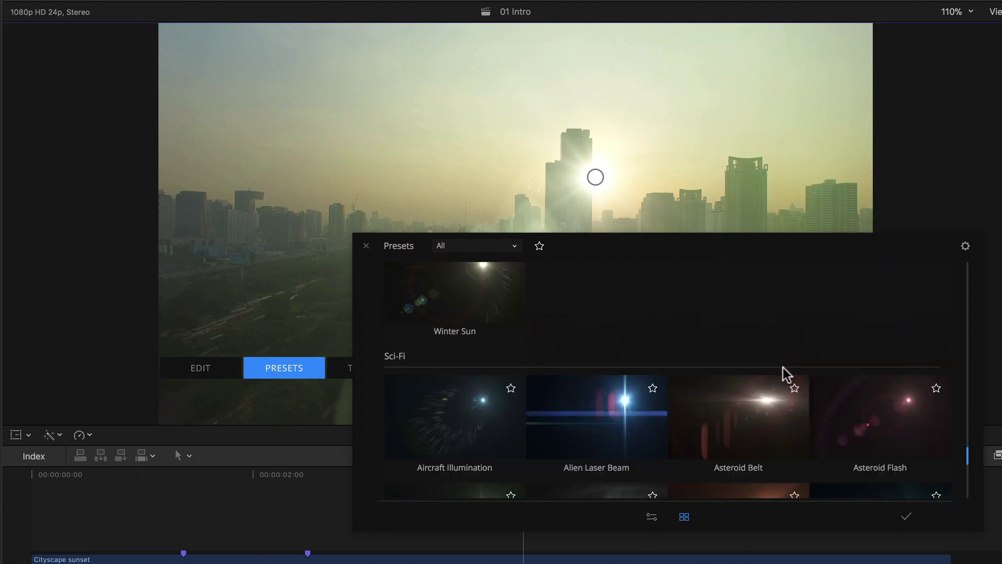
{"action": "scroll", "coordinate": [786, 373], "scroll_direction": "down", "scroll_amount": 5}
{"action": "scroll", "coordinate": [786, 373], "scroll_direction": "up", "scroll_amount": 10}
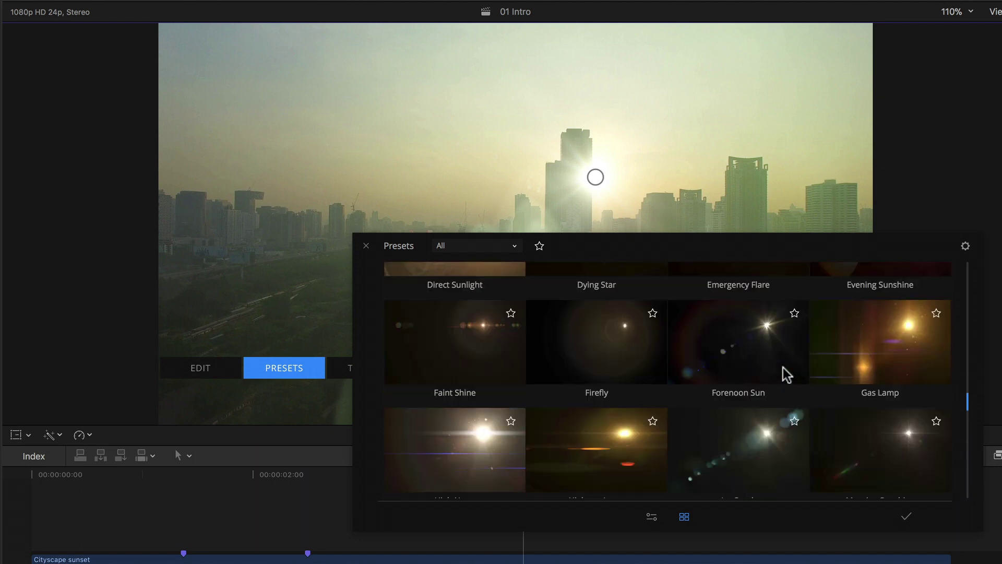
{"action": "scroll", "coordinate": [786, 373], "scroll_direction": "up", "scroll_amount": 4}
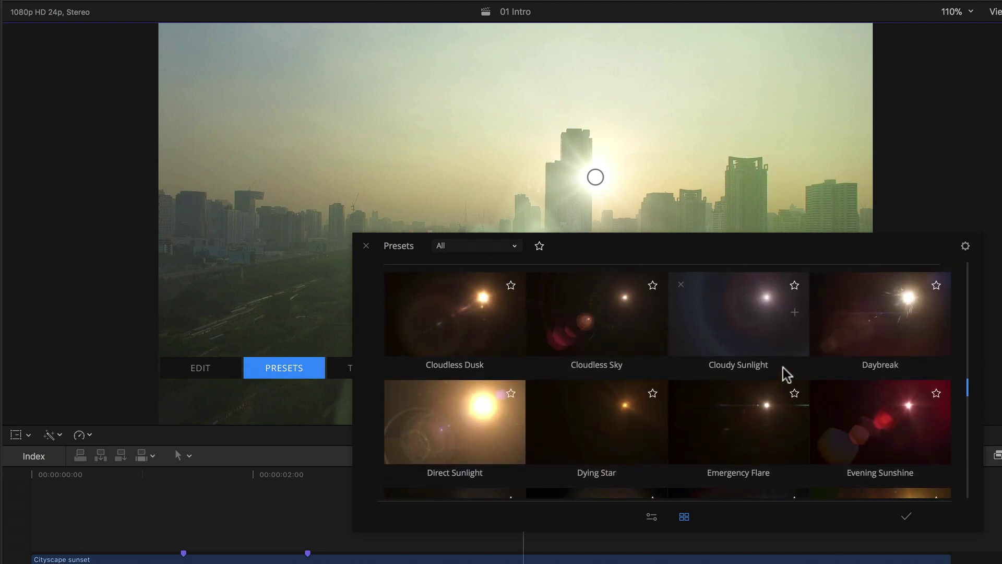
{"action": "scroll", "coordinate": [786, 374], "scroll_direction": "up", "scroll_amount": 15}
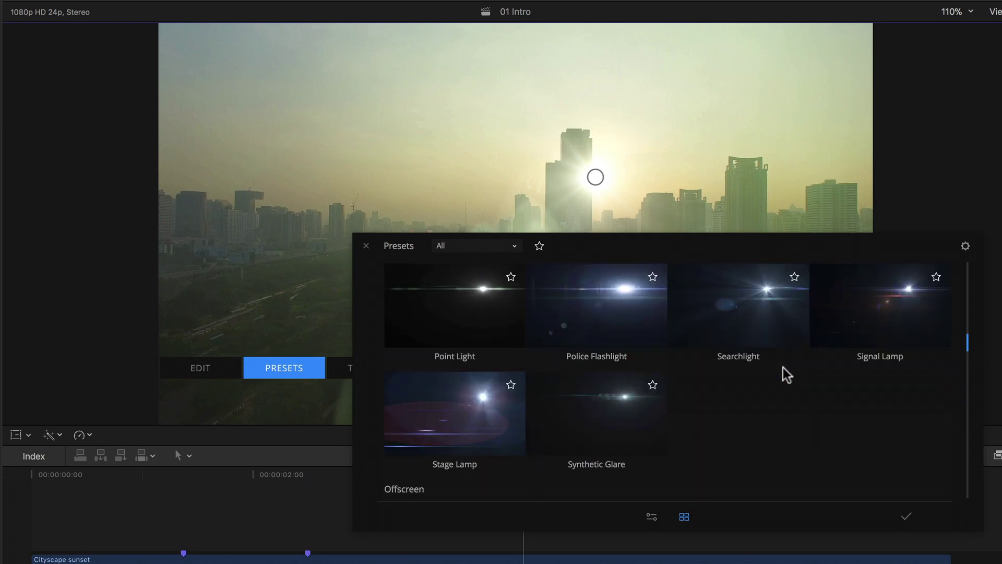
{"action": "scroll", "coordinate": [787, 374], "scroll_direction": "up", "scroll_amount": 10}
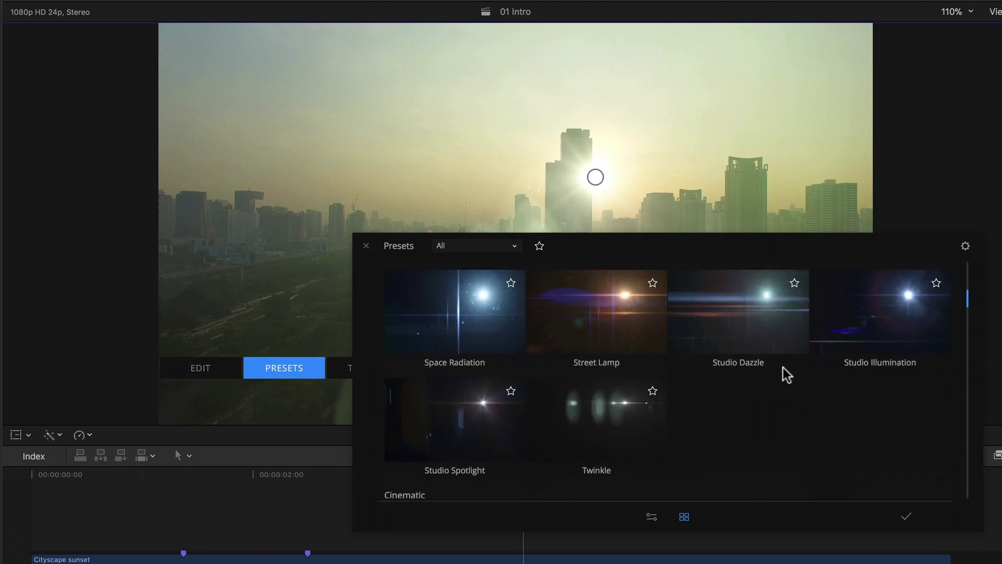
{"action": "scroll", "coordinate": [787, 374], "scroll_direction": "up", "scroll_amount": 6}
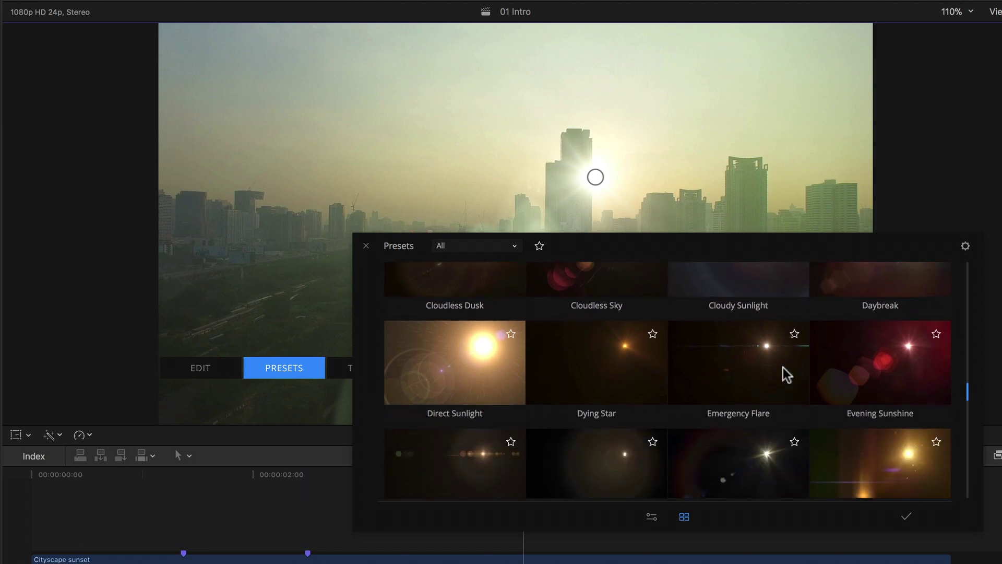
- Apply the Direct Sunlight preset to the flare and play the clip to preview it
{"action": "left_click", "coordinate": [455, 377]}
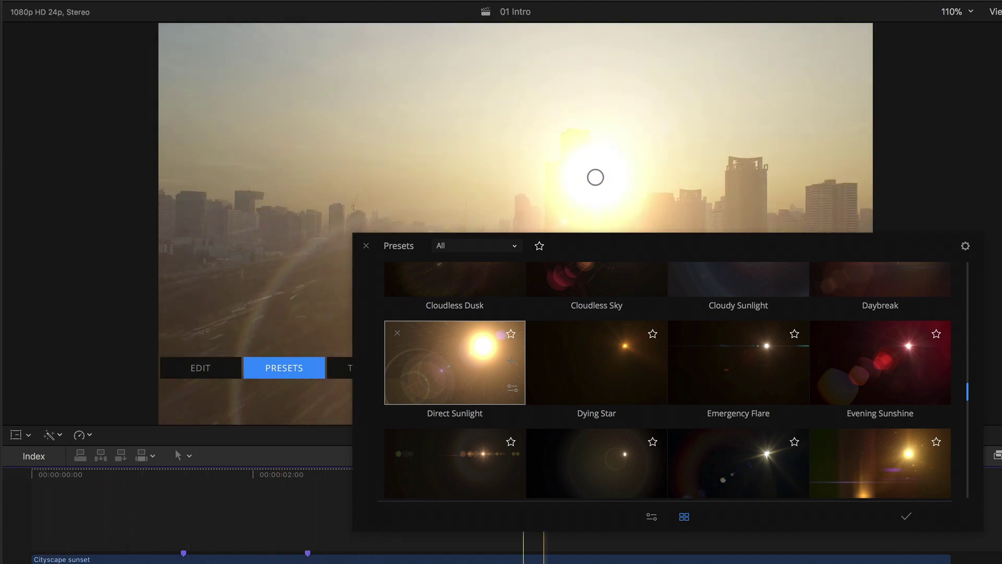
{"action": "key", "text": "space"}
{"action": "mouse_move", "coordinate": [595, 201]}
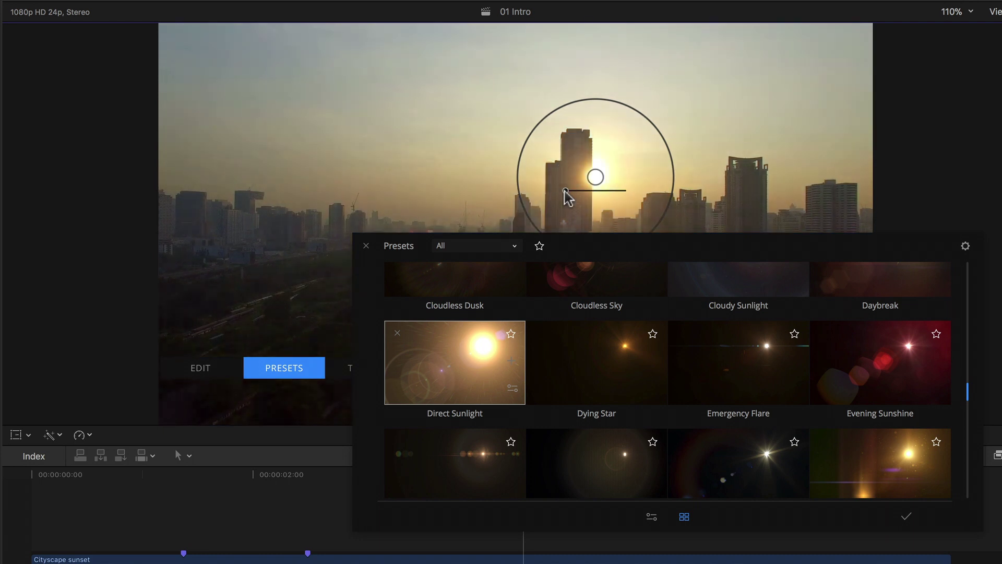
- Drag the flare's on-screen handle to brighten Direct Sunlight, moving the presets browser aside and back
{"action": "left_click_drag", "start_coordinate": [562, 244], "coordinate": [522, 330]}
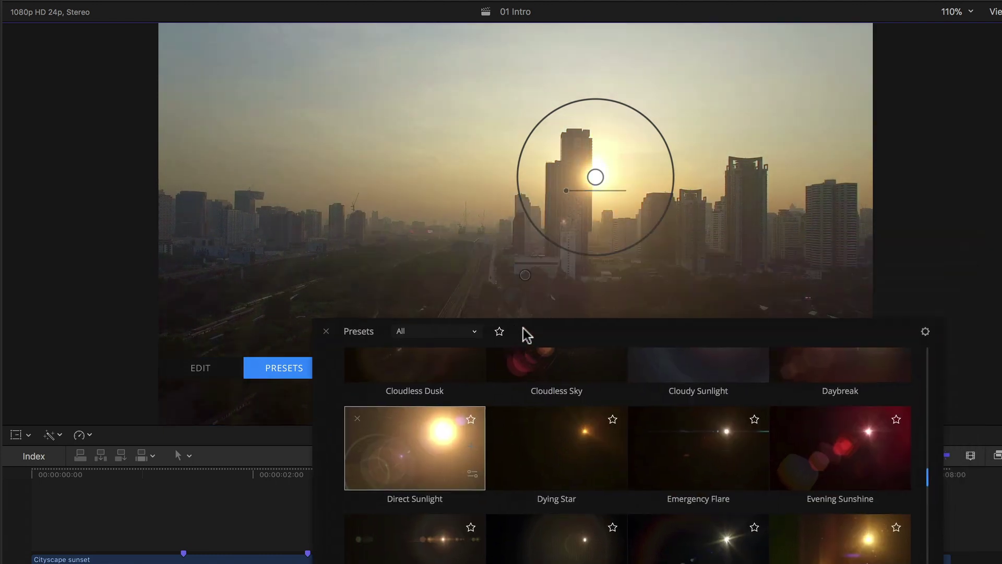
{"action": "mouse_move", "coordinate": [566, 190]}
{"action": "left_mouse_down"}
{"action": "mouse_move", "coordinate": [580, 191]}
{"action": "mouse_move", "coordinate": [568, 193]}
{"action": "left_mouse_up"}
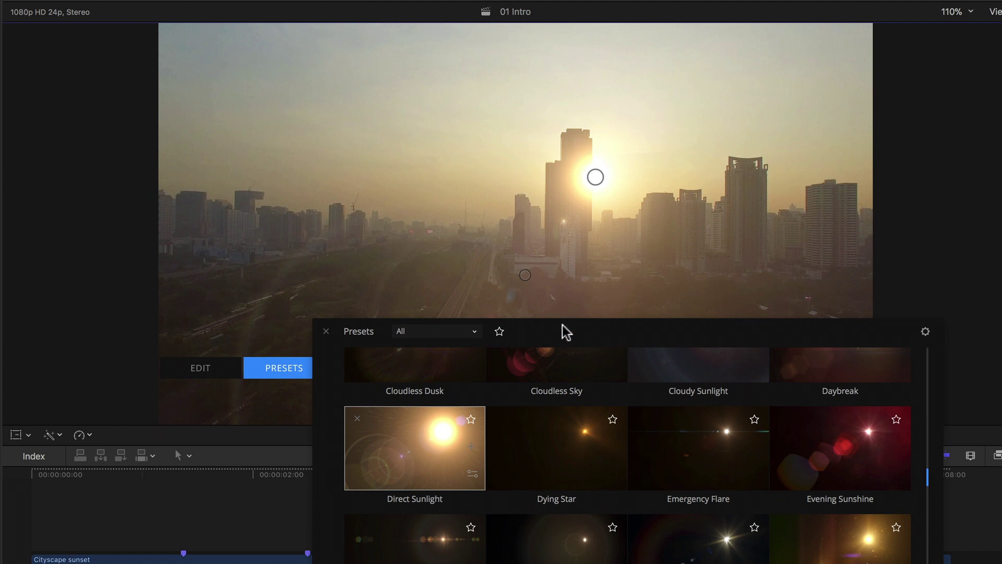
{"action": "left_click_drag", "start_coordinate": [561, 330], "coordinate": [620, 190]}
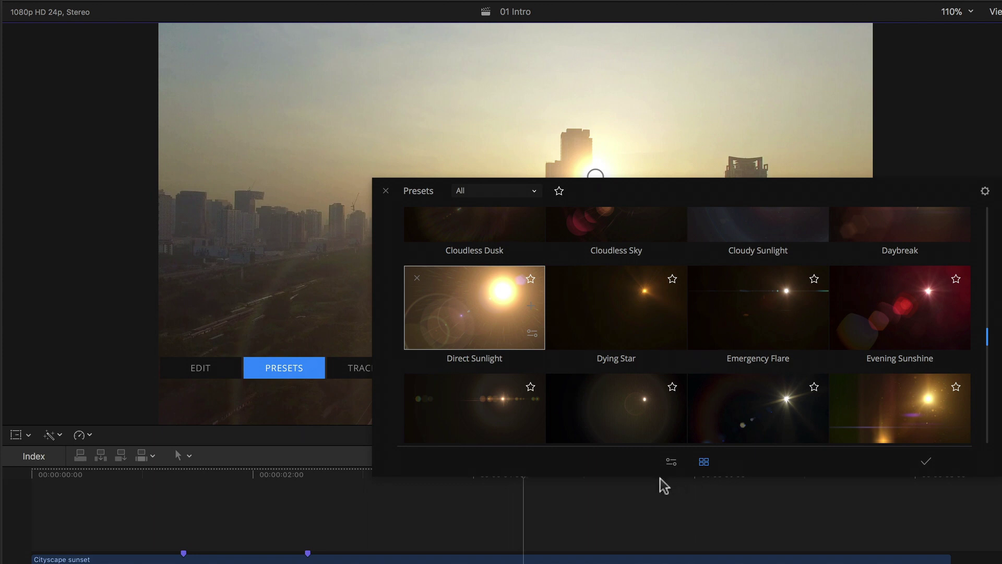
- Open the flare element editor from the presets bar and move it left and down
{"action": "left_click", "coordinate": [671, 462]}
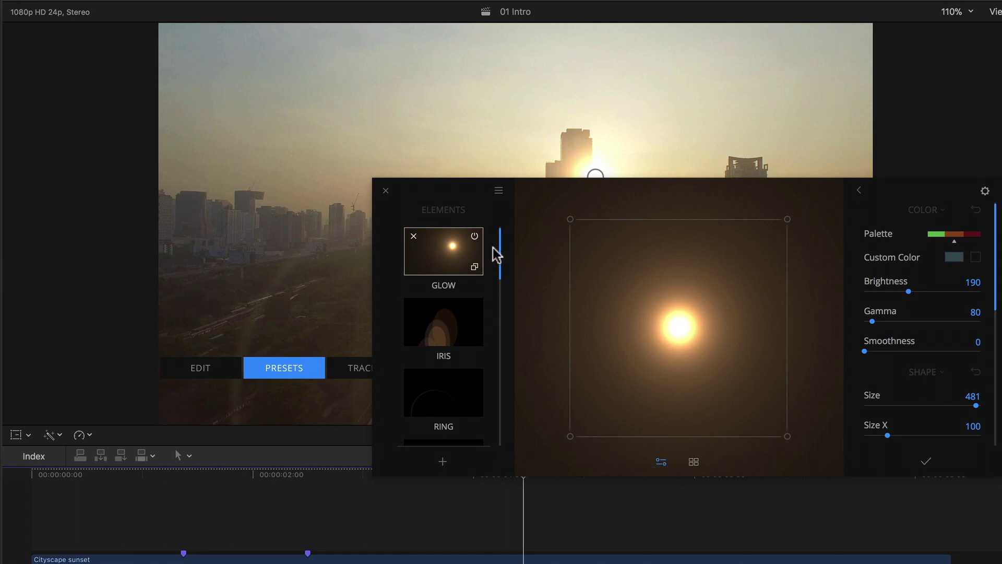
{"action": "left_click_drag", "start_coordinate": [462, 197], "coordinate": [315, 243]}
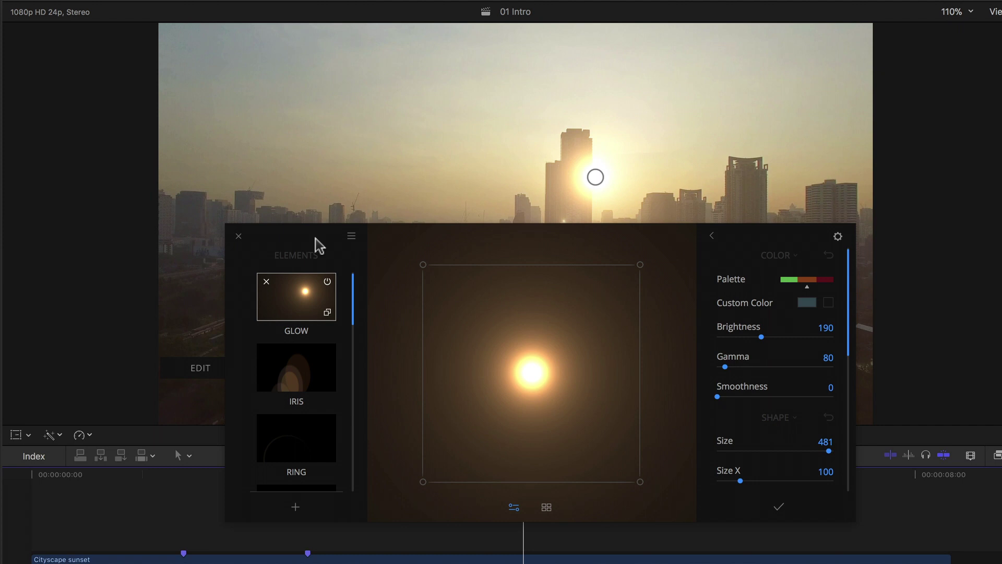
{"action": "left_click", "coordinate": [351, 238]}
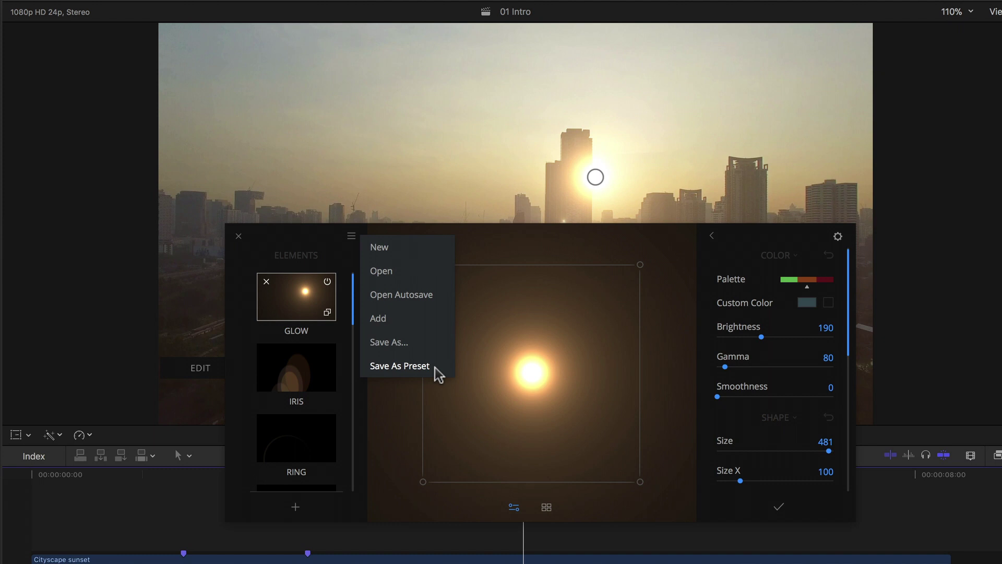
{"action": "left_click", "coordinate": [705, 264]}
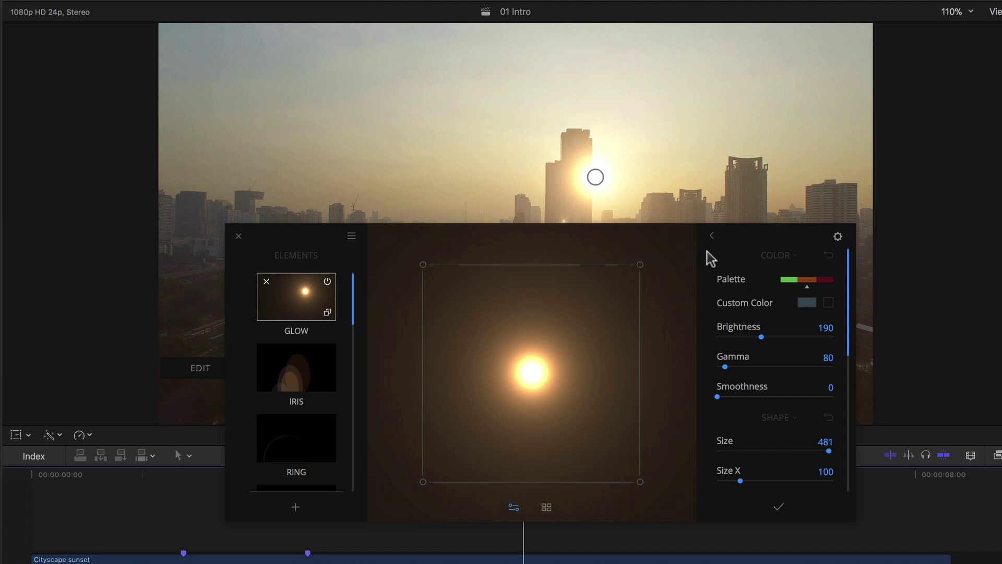
- Collapse the flare preview and move the compact mFlare editor right and up over the viewer
{"action": "left_click", "coordinate": [711, 236]}
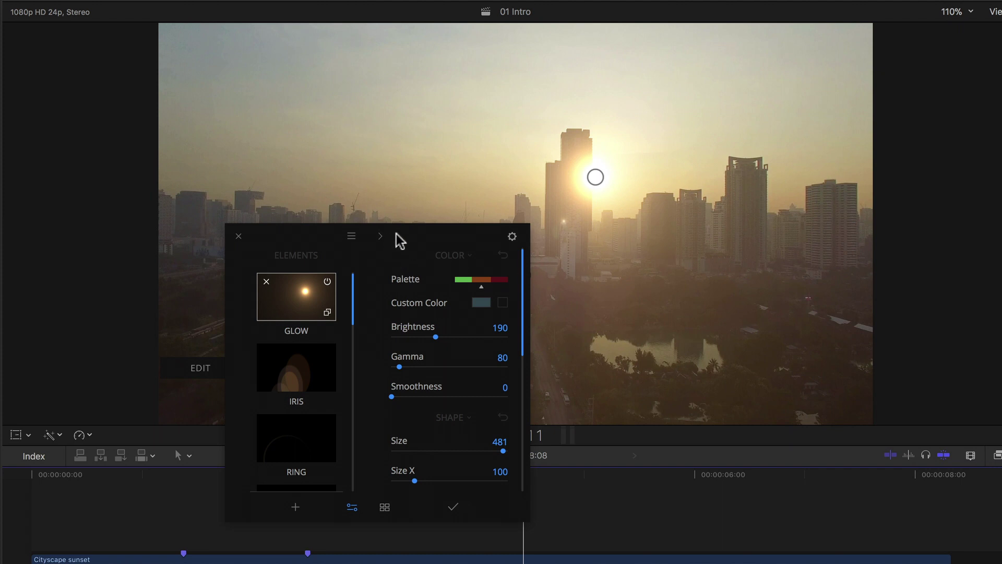
{"action": "left_click_drag", "start_coordinate": [398, 239], "coordinate": [506, 244]}
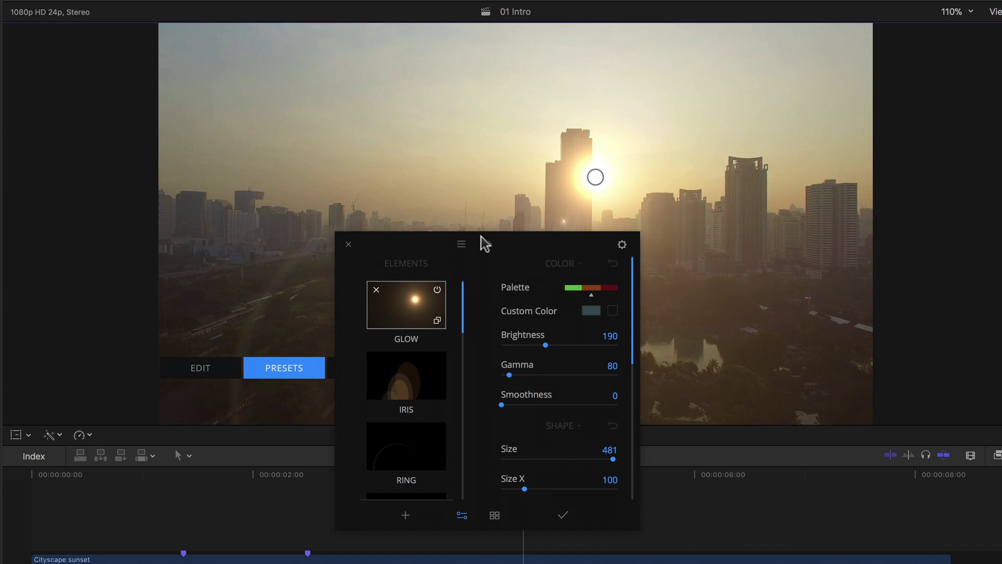
{"action": "left_click_drag", "start_coordinate": [511, 246], "coordinate": [544, 231]}
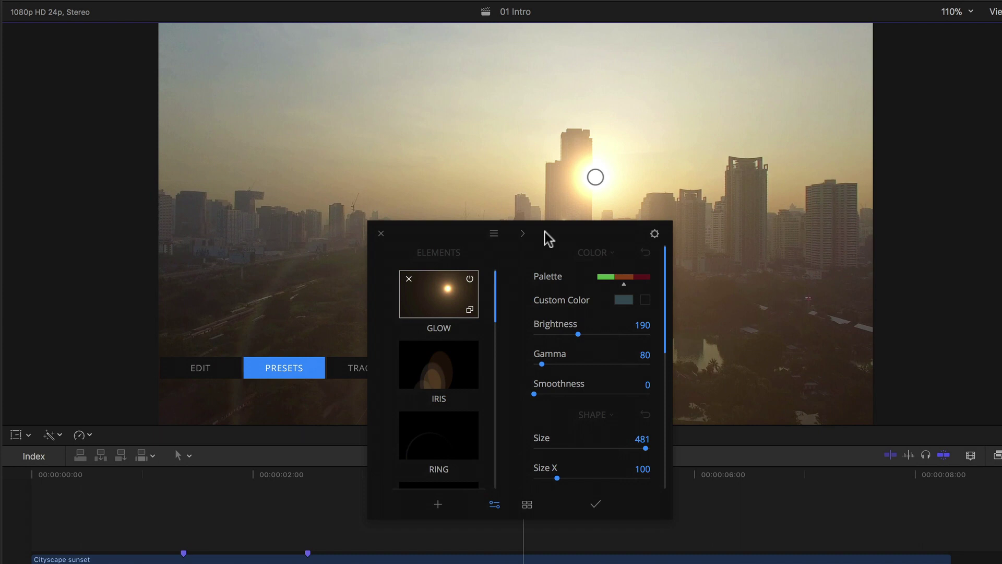
- Expand the editor's element preview, shift the editor left, and briefly check the About page
{"action": "left_click", "coordinate": [522, 234]}
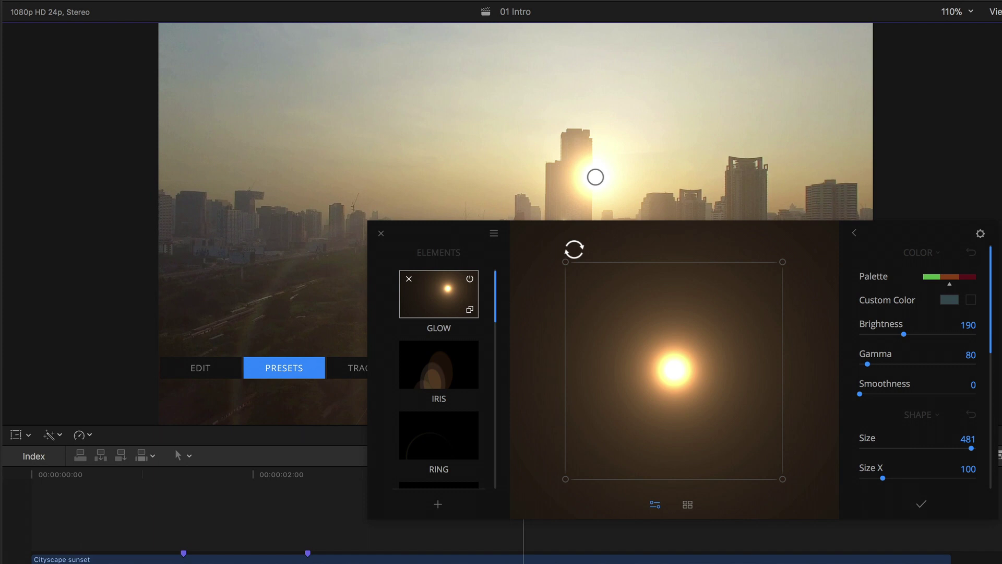
{"action": "left_click_drag", "start_coordinate": [469, 239], "coordinate": [350, 244]}
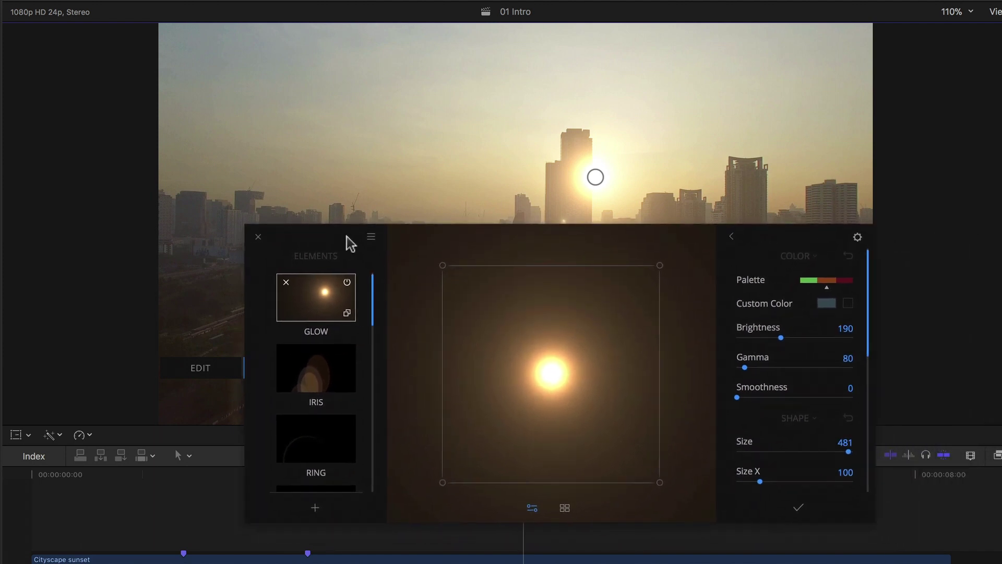
{"action": "left_click", "coordinate": [857, 238]}
{"action": "left_click", "coordinate": [857, 238]}
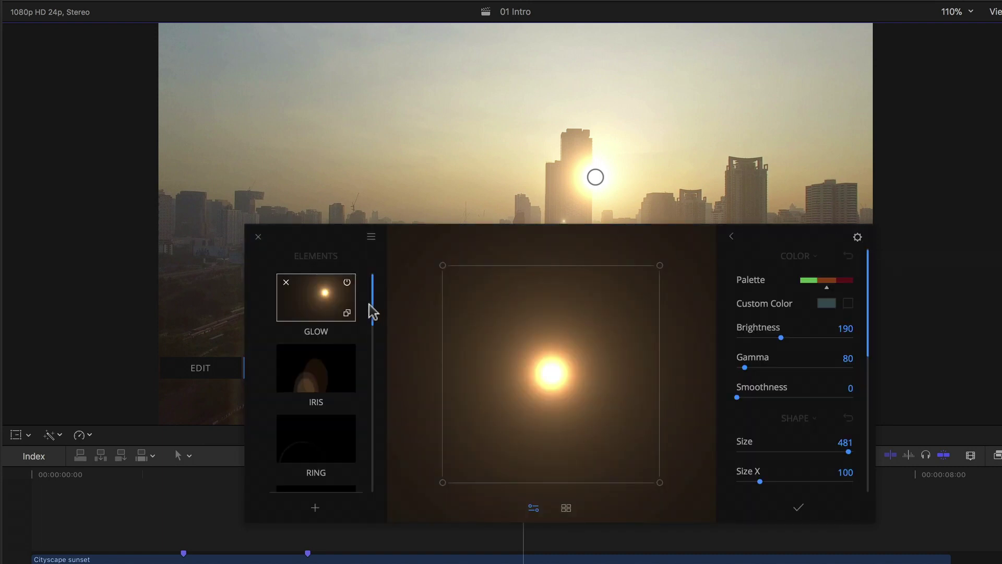
- Toggle the Glow element off and back on, then switch off the Iris element
{"action": "scroll", "coordinate": [361, 307], "scroll_direction": "down", "scroll_amount": 5}
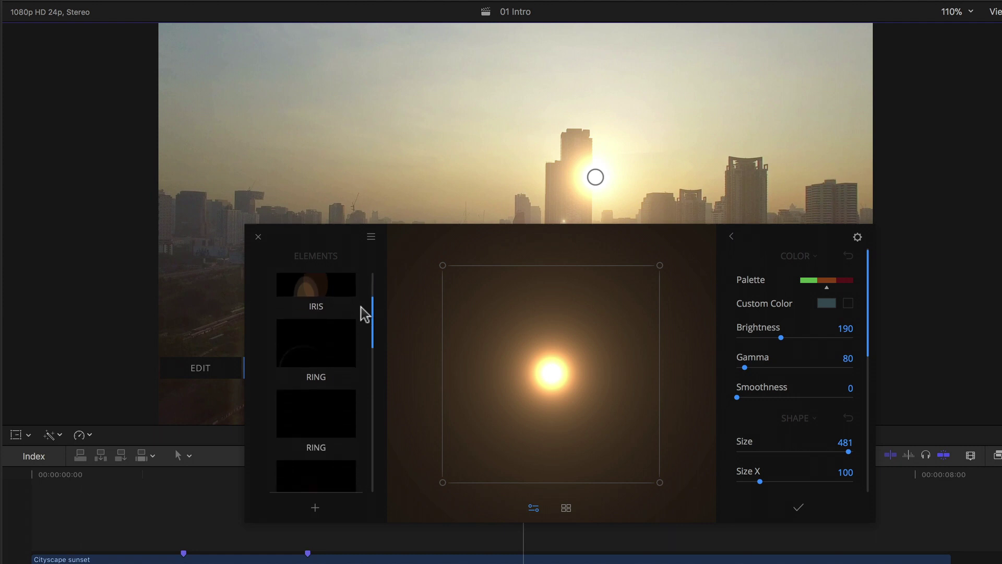
{"action": "scroll", "coordinate": [365, 313], "scroll_direction": "down", "scroll_amount": 5}
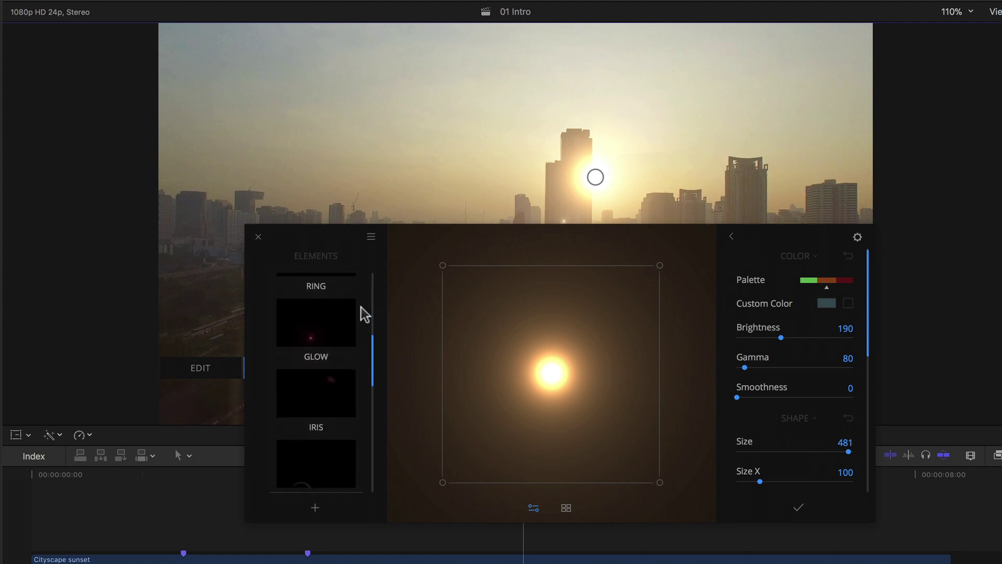
{"action": "scroll", "coordinate": [364, 313], "scroll_direction": "down", "scroll_amount": 5}
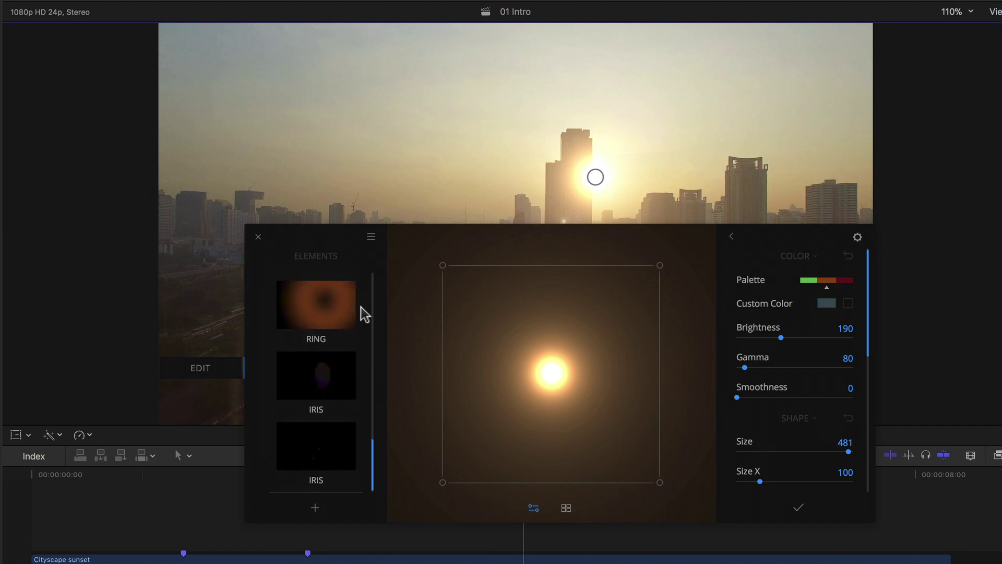
{"action": "scroll", "coordinate": [364, 313], "scroll_direction": "up", "scroll_amount": 5}
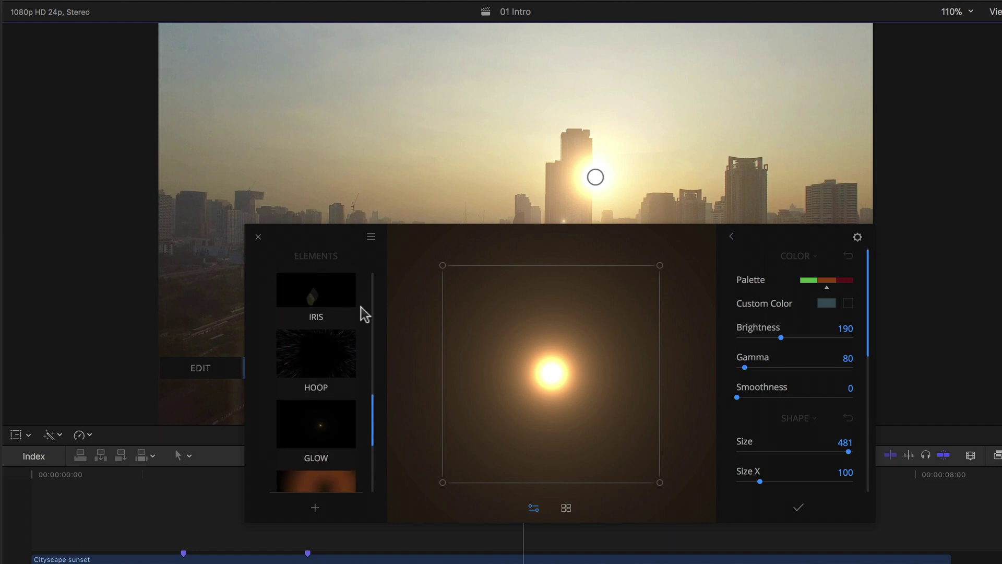
{"action": "scroll", "coordinate": [364, 313], "scroll_direction": "up", "scroll_amount": 3}
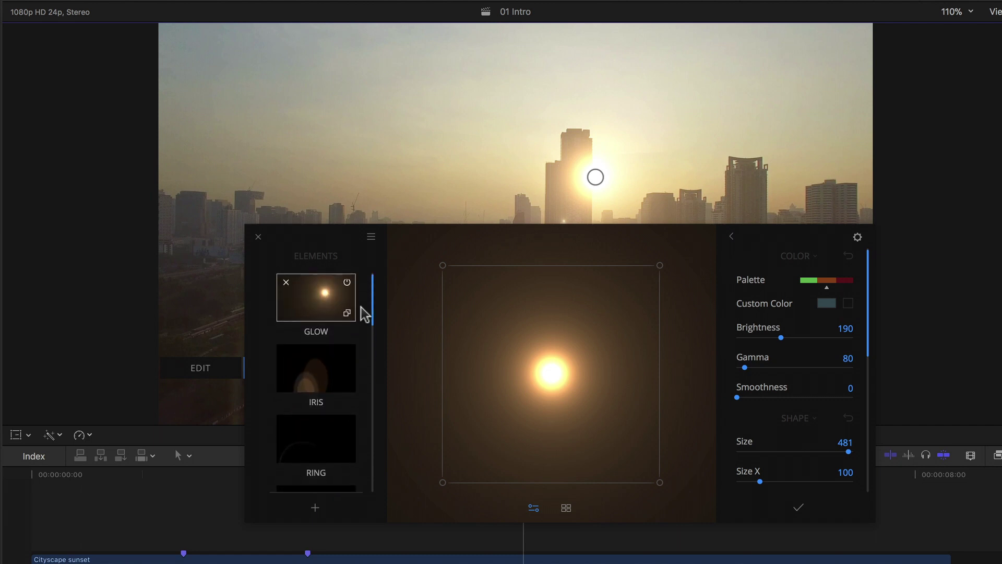
{"action": "mouse_move", "coordinate": [317, 353]}
{"action": "mouse_move", "coordinate": [325, 438]}
{"action": "left_click", "coordinate": [348, 282]}
{"action": "left_click", "coordinate": [348, 282]}
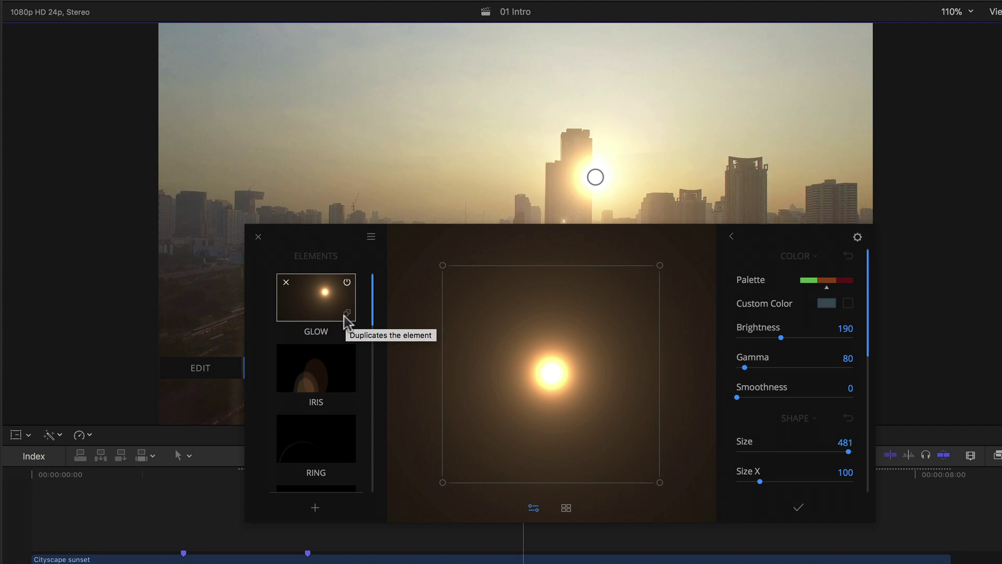
{"action": "left_click", "coordinate": [347, 353]}
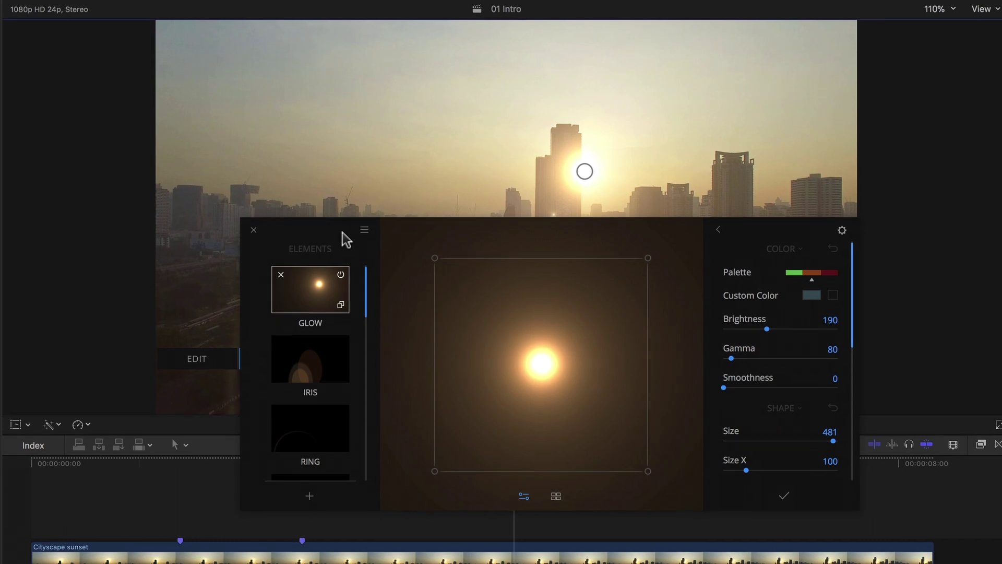
{"action": "left_click_drag", "start_coordinate": [351, 243], "coordinate": [444, 298]}
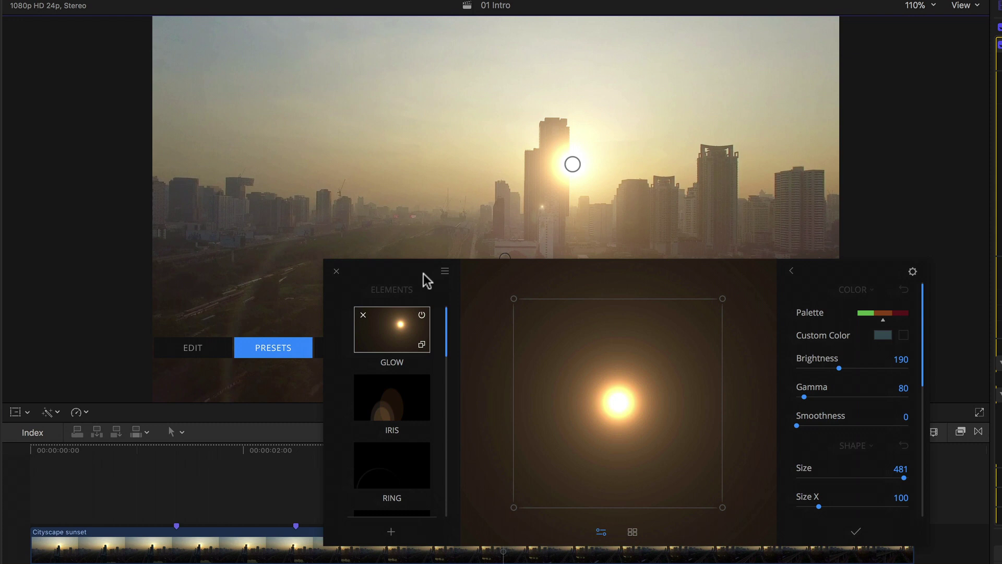
- Add a STREAK element to the mFlare flare, which starts at Brightness 40, Gamma 100, Size 100
{"action": "left_click", "coordinate": [391, 532]}
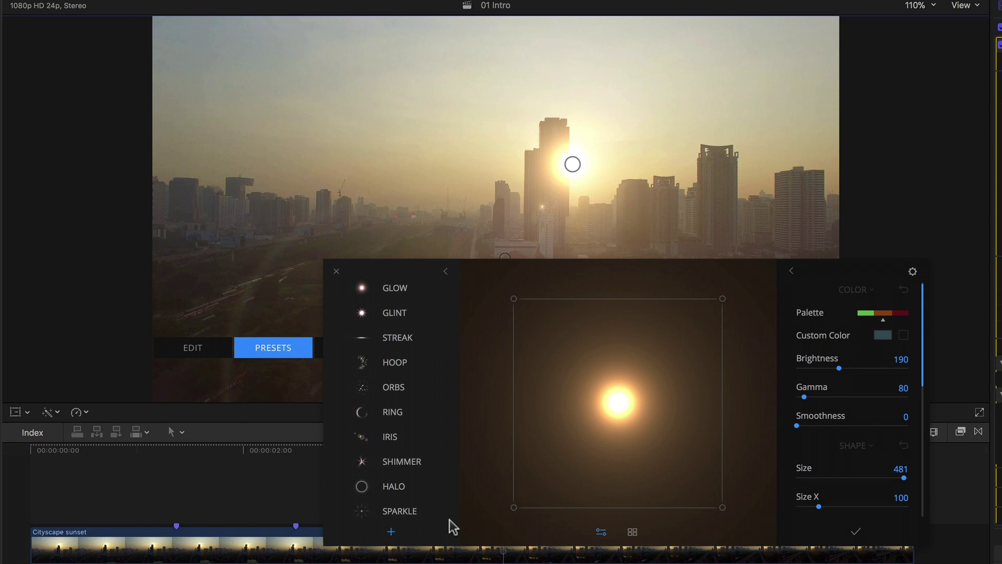
{"action": "left_click", "coordinate": [398, 345]}
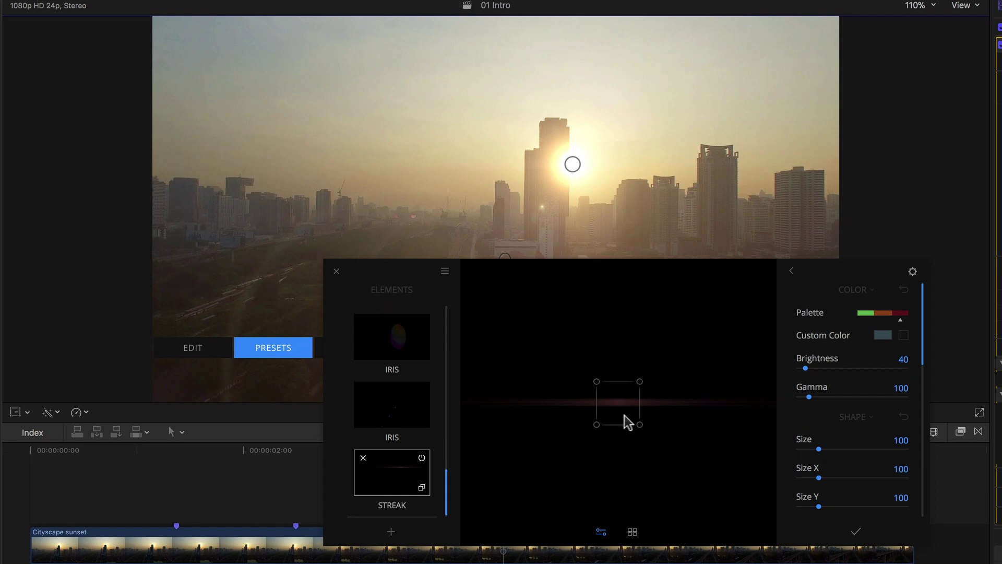
{"action": "scroll", "coordinate": [827, 454], "scroll_direction": "down", "scroll_amount": 10}
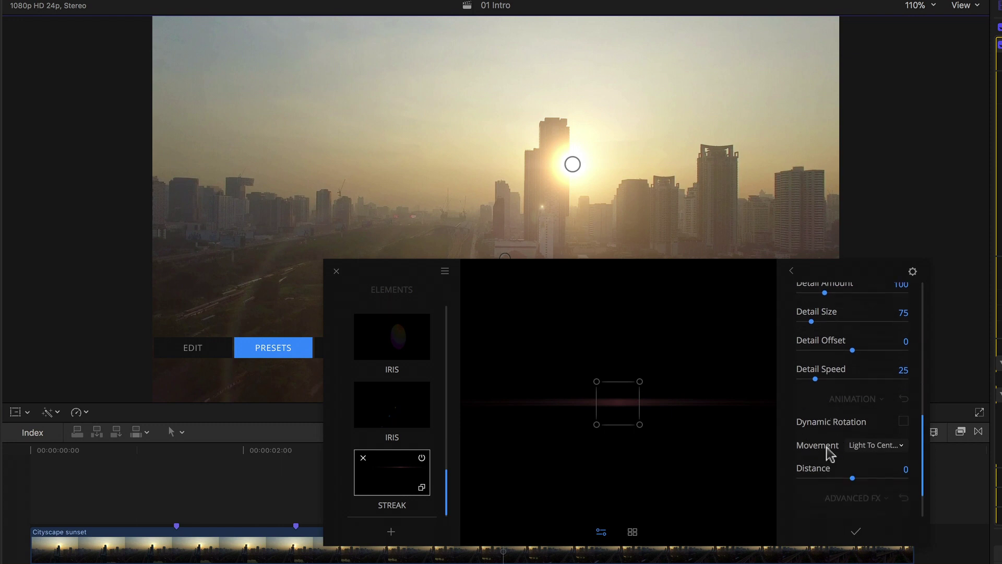
{"action": "scroll", "coordinate": [826, 448], "scroll_direction": "down", "scroll_amount": 3}
{"action": "scroll", "coordinate": [827, 448], "scroll_direction": "up", "scroll_amount": 12}
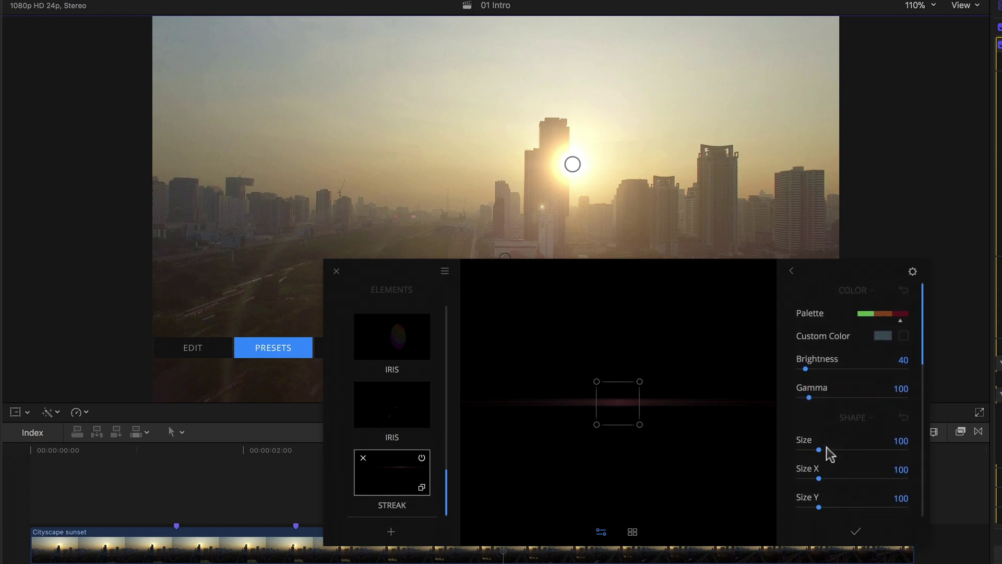
{"action": "scroll", "coordinate": [826, 447], "scroll_direction": "down", "scroll_amount": 10}
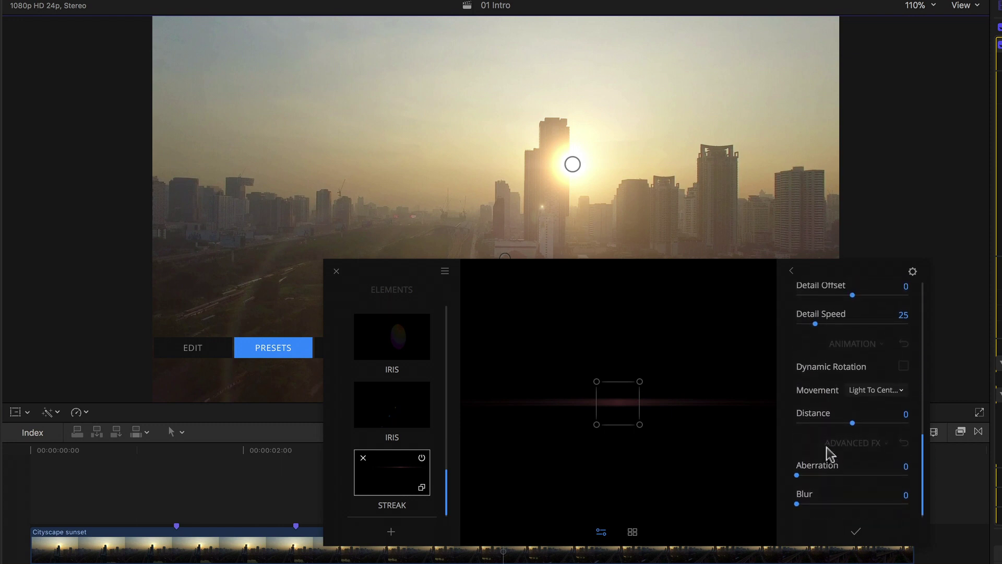
{"action": "scroll", "coordinate": [826, 447], "scroll_direction": "up", "scroll_amount": 10}
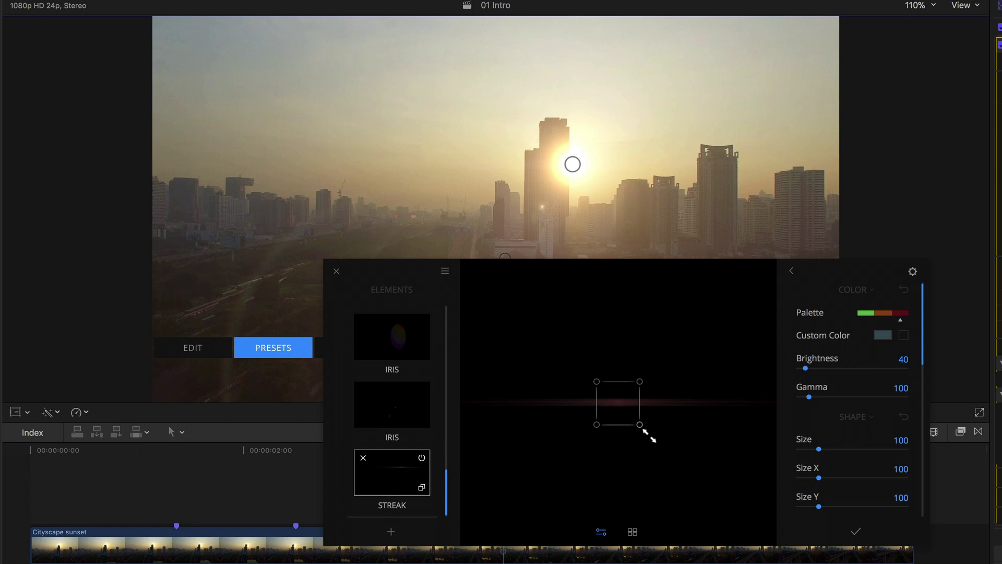
- Scale the Streak element up much larger and raise its Brightness to 137
{"action": "mouse_move", "coordinate": [648, 435]}
{"action": "left_mouse_down"}
{"action": "mouse_move", "coordinate": [783, 515]}
{"action": "mouse_move", "coordinate": [834, 532]}
{"action": "mouse_move", "coordinate": [734, 501]}
{"action": "mouse_move", "coordinate": [732, 477]}
{"action": "mouse_move", "coordinate": [666, 418]}
{"action": "mouse_move", "coordinate": [693, 416]}
{"action": "mouse_move", "coordinate": [659, 416]}
{"action": "mouse_move", "coordinate": [628, 340]}
{"action": "mouse_move", "coordinate": [625, 386]}
{"action": "left_mouse_up"}
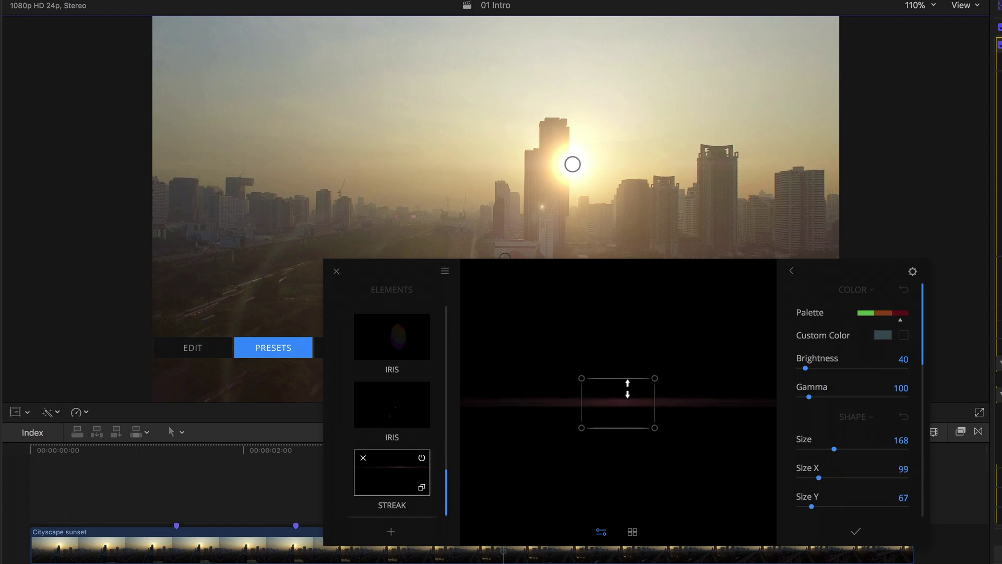
{"action": "mouse_move", "coordinate": [682, 456]}
{"action": "left_mouse_down"}
{"action": "mouse_move", "coordinate": [750, 515]}
{"action": "mouse_move", "coordinate": [678, 454]}
{"action": "mouse_move", "coordinate": [688, 450]}
{"action": "left_mouse_up"}
{"action": "left_click", "coordinate": [828, 368]}
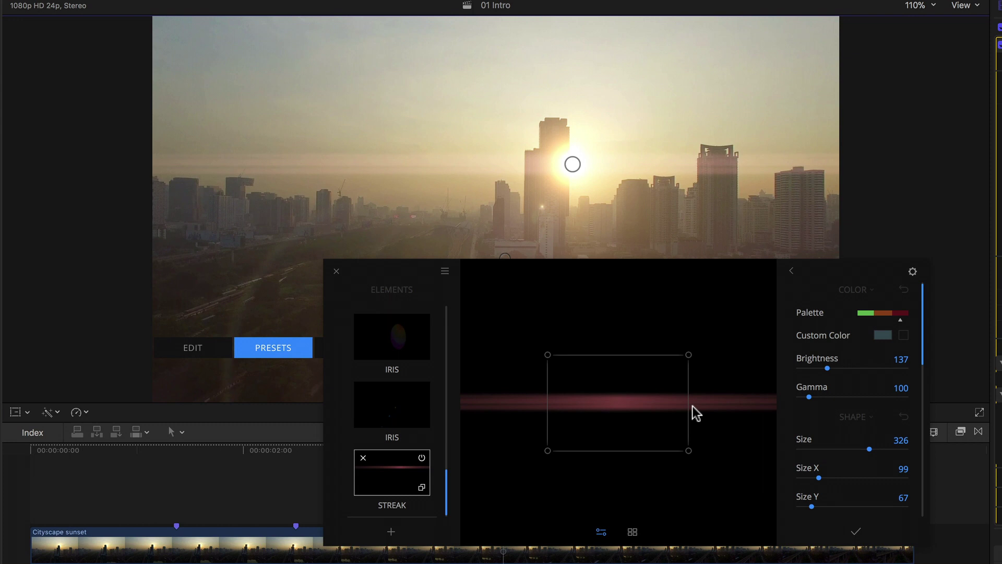
- Rotate the Streak counter-clockwise, then shrink it back down to Size Y 67
{"action": "mouse_move", "coordinate": [727, 368]}
{"action": "left_mouse_down"}
{"action": "mouse_move", "coordinate": [721, 353]}
{"action": "mouse_move", "coordinate": [671, 327]}
{"action": "mouse_move", "coordinate": [561, 333]}
{"action": "mouse_move", "coordinate": [549, 354]}
{"action": "mouse_move", "coordinate": [623, 331]}
{"action": "mouse_move", "coordinate": [690, 348]}
{"action": "mouse_move", "coordinate": [731, 405]}
{"action": "mouse_move", "coordinate": [731, 447]}
{"action": "mouse_move", "coordinate": [674, 491]}
{"action": "mouse_move", "coordinate": [711, 449]}
{"action": "mouse_move", "coordinate": [722, 380]}
{"action": "mouse_move", "coordinate": [694, 339]}
{"action": "mouse_move", "coordinate": [586, 323]}
{"action": "mouse_move", "coordinate": [689, 342]}
{"action": "mouse_move", "coordinate": [716, 398]}
{"action": "left_mouse_up"}
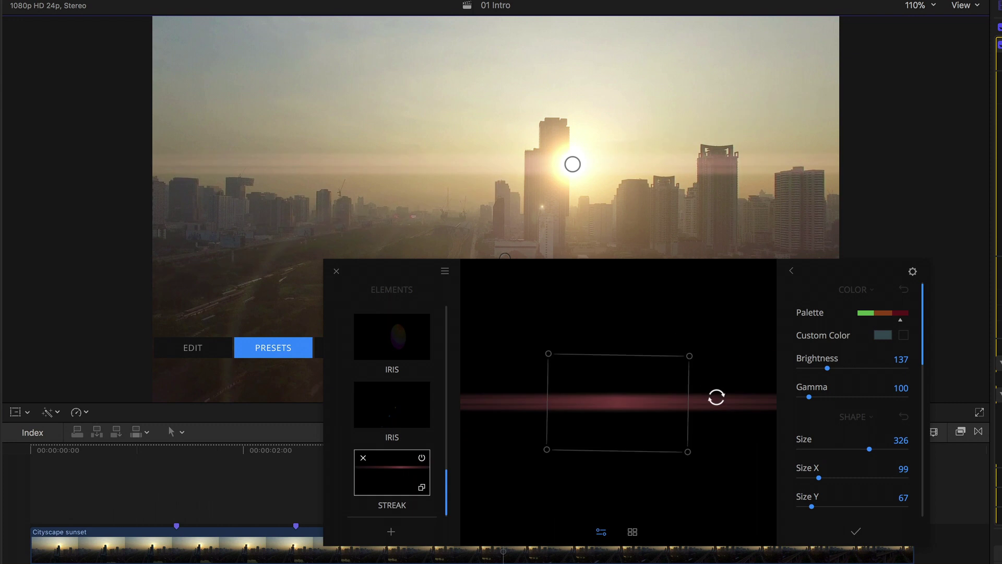
{"action": "scroll", "coordinate": [783, 412], "scroll_direction": "down", "scroll_amount": 5}
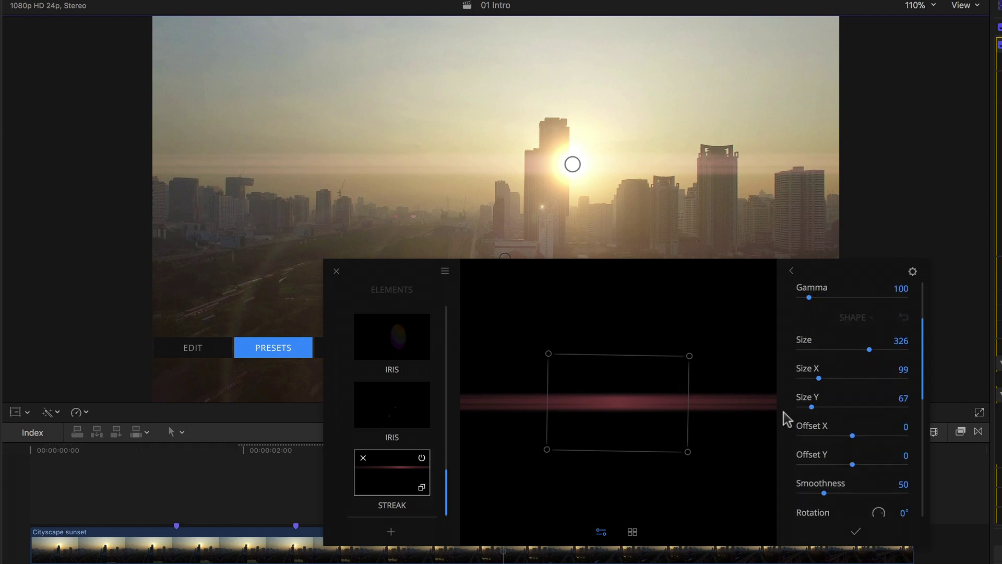
{"action": "scroll", "coordinate": [783, 412], "scroll_direction": "down", "scroll_amount": 5}
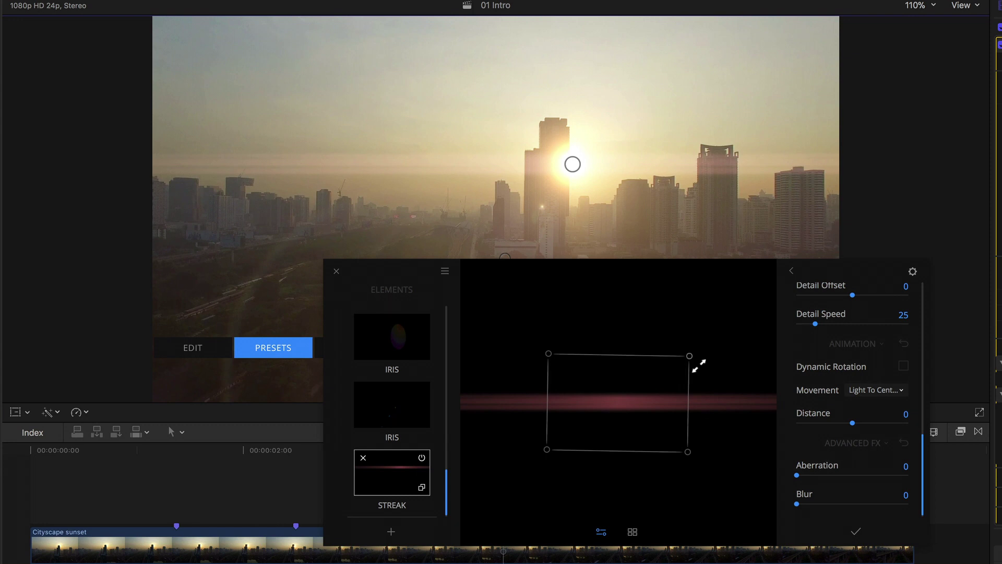
{"action": "left_click_drag", "start_coordinate": [696, 363], "coordinate": [670, 385]}
{"action": "scroll", "coordinate": [390, 403], "scroll_direction": "up", "scroll_amount": 10}
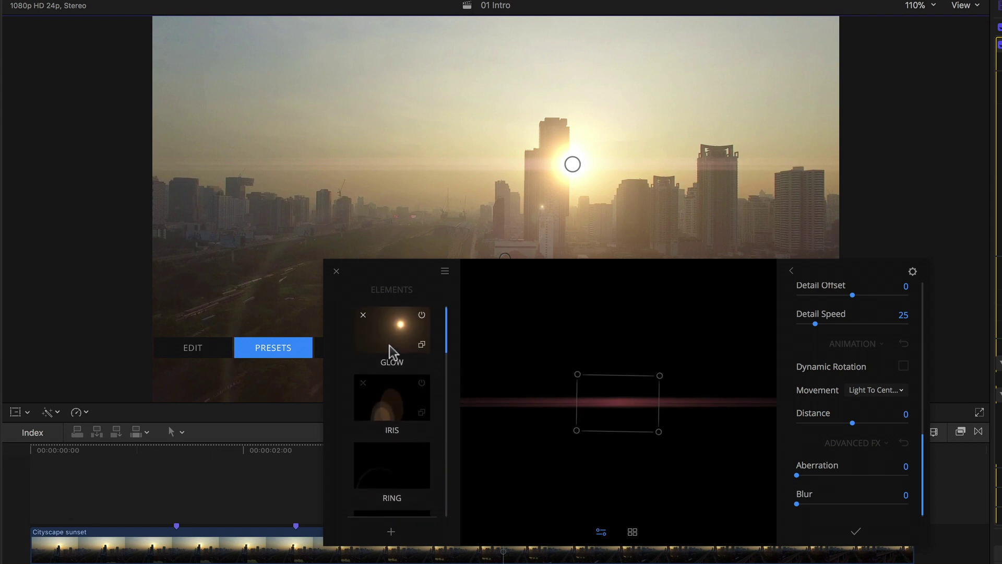
- Dim the Glow element's Brightness to 69
{"action": "left_click", "coordinate": [390, 347]}
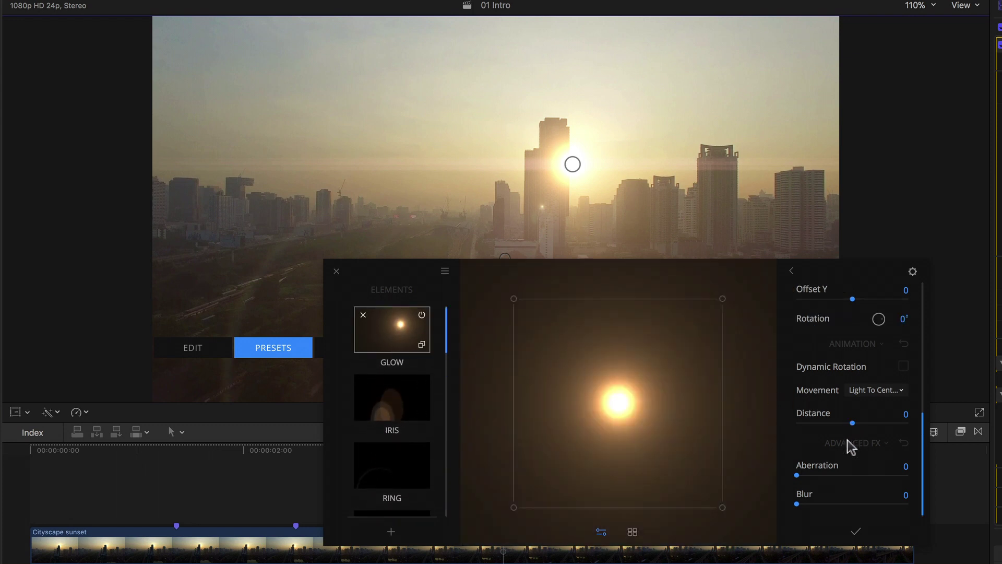
{"action": "scroll", "coordinate": [847, 439], "scroll_direction": "up", "scroll_amount": 8}
{"action": "left_click", "coordinate": [839, 369]}
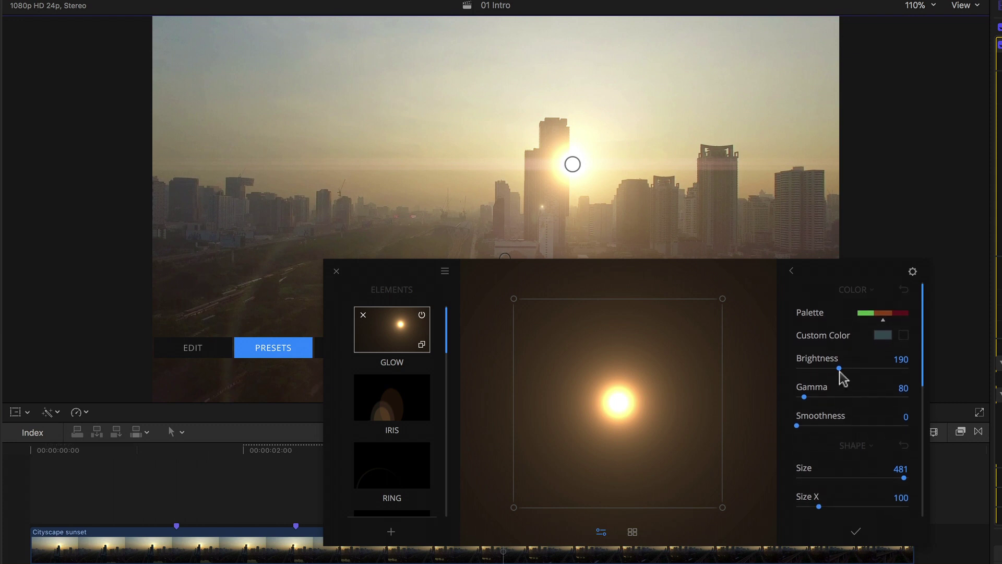
{"action": "left_click_drag", "start_coordinate": [840, 372], "coordinate": [814, 375]}
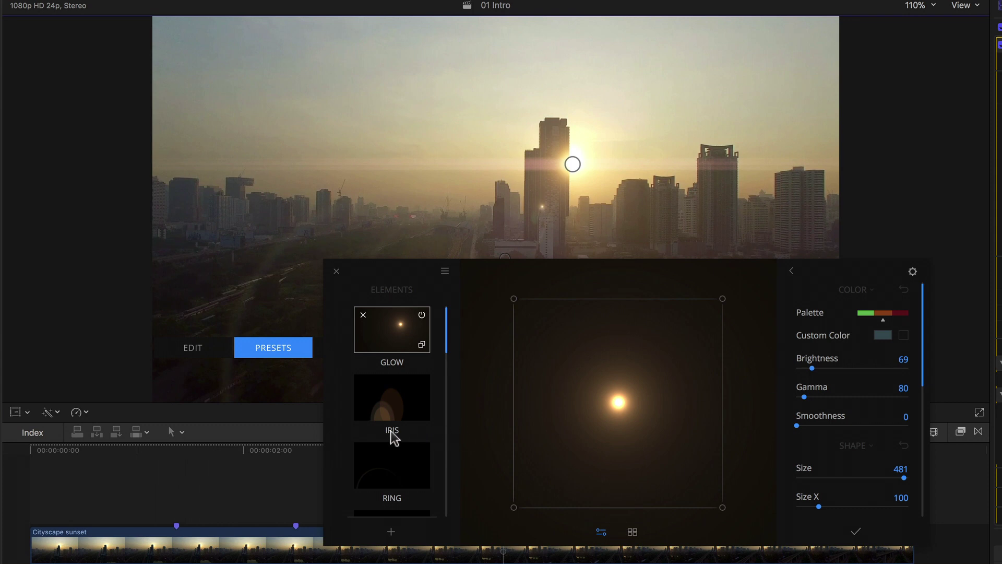
- Shrink the Streak element further to Size 123
{"action": "scroll", "coordinate": [392, 436], "scroll_direction": "down", "scroll_amount": 3}
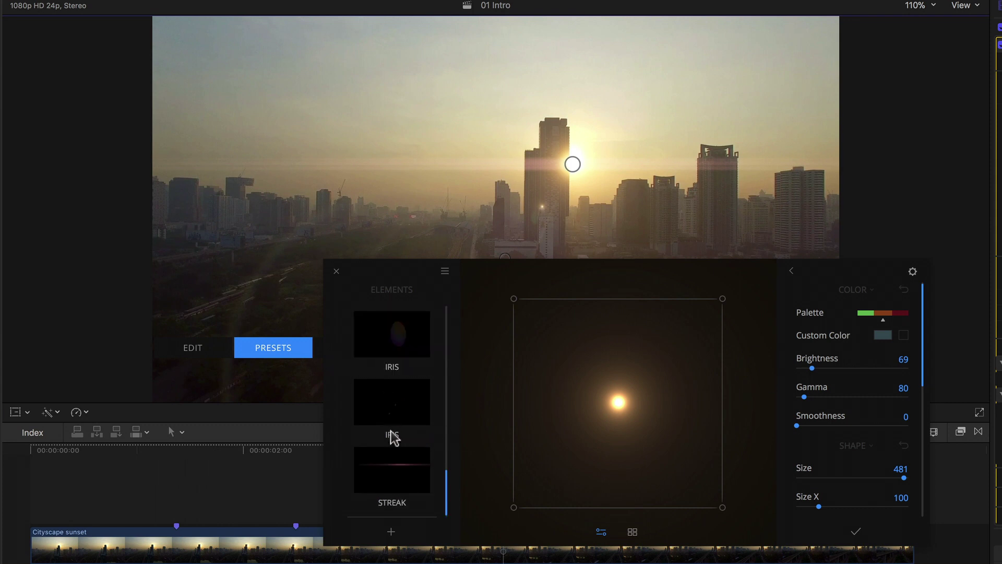
{"action": "left_click", "coordinate": [395, 479]}
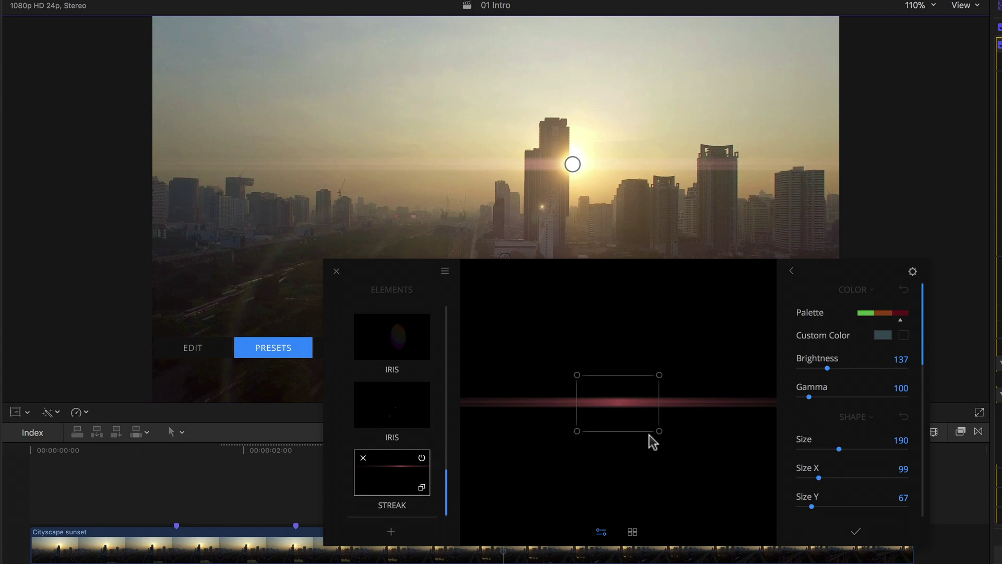
{"action": "mouse_move", "coordinate": [668, 441]}
{"action": "left_mouse_down"}
{"action": "mouse_move", "coordinate": [648, 424]}
{"action": "mouse_move", "coordinate": [655, 430]}
{"action": "left_mouse_up"}
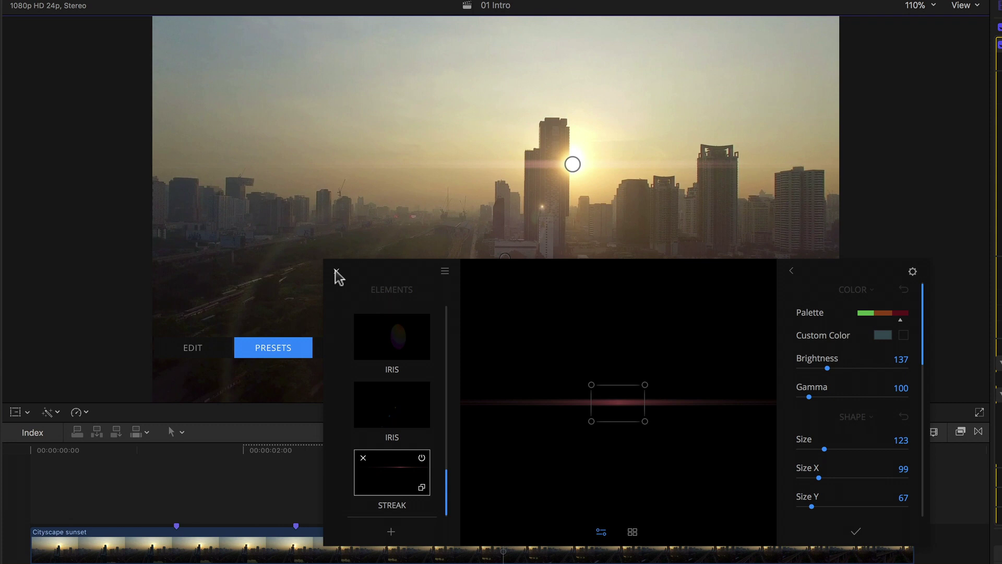
- Close the mFlare editor to return to the Cityscape sunset clip in the viewer
{"action": "left_click", "coordinate": [336, 273]}
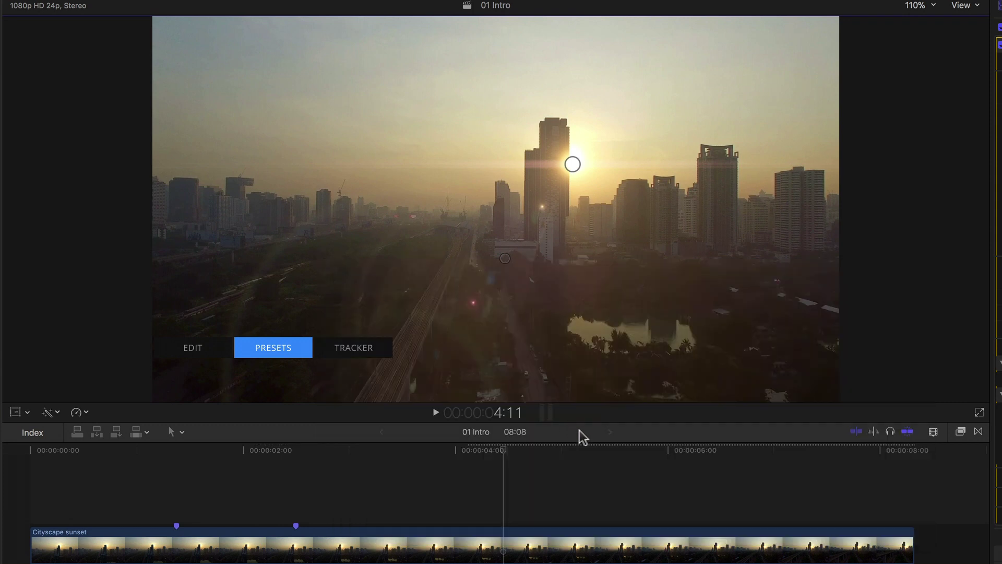